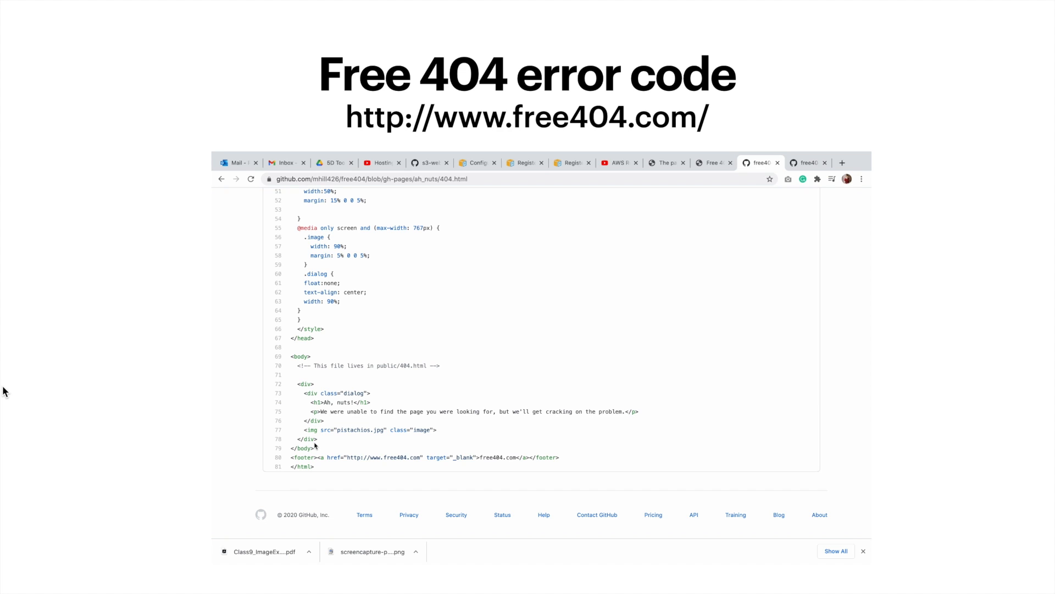
scroll(402, 428, "up", 10)
scroll(402, 428, "up", 2)
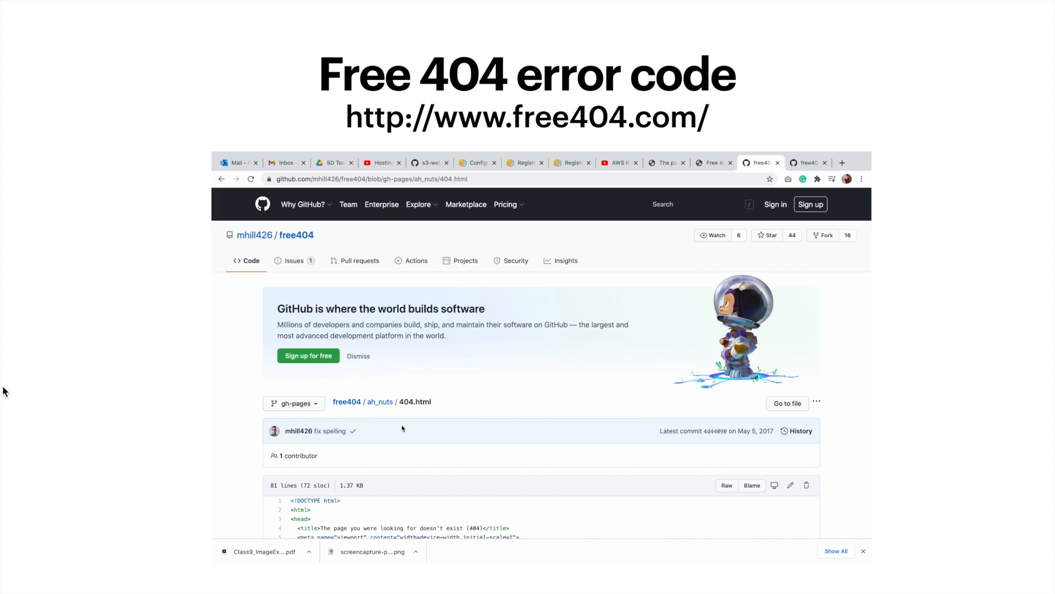
key("Right")
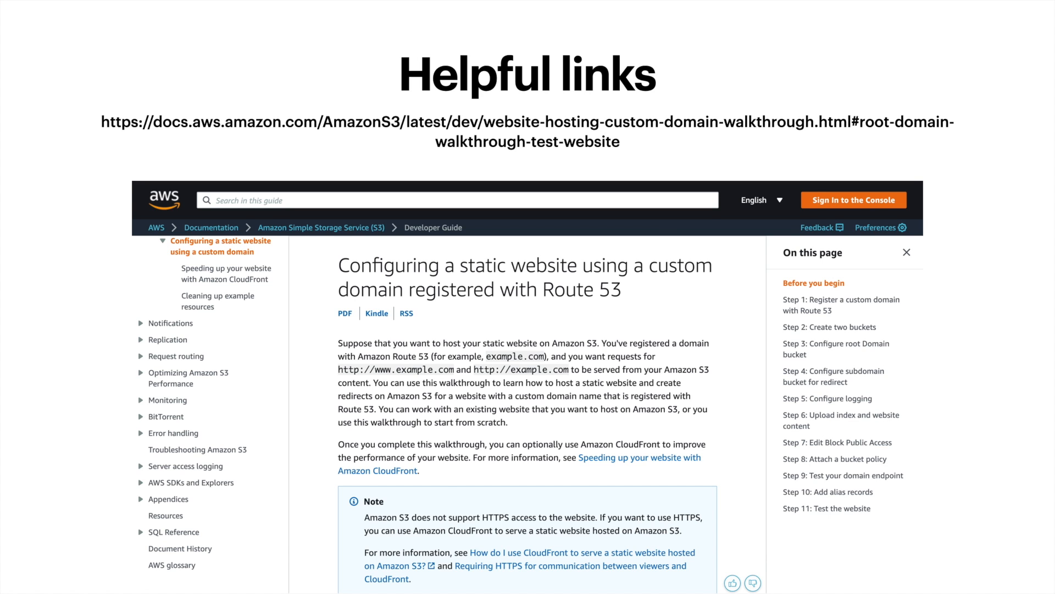
key("Right")
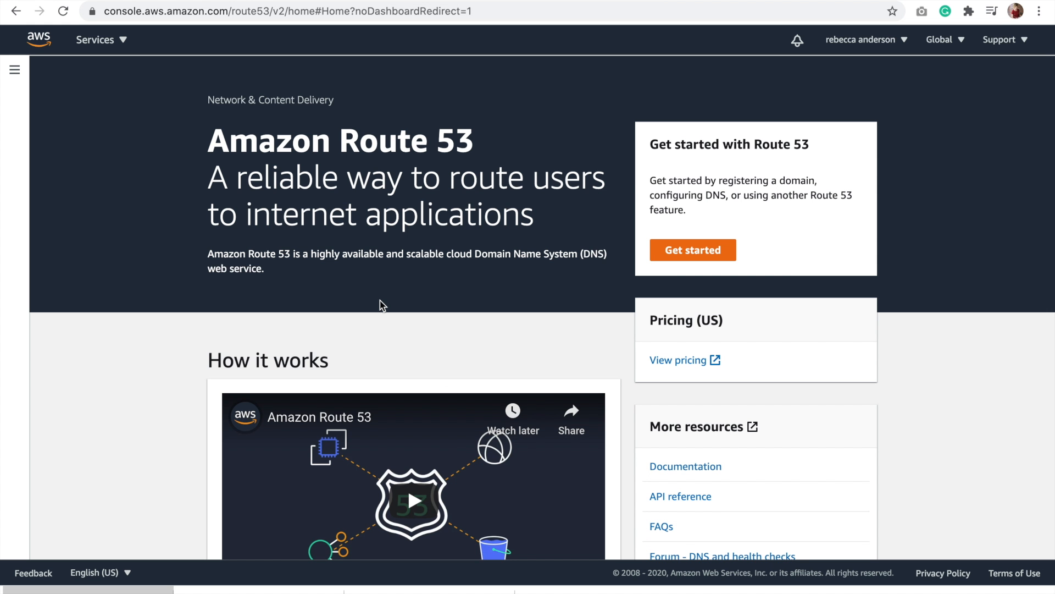
Get started with Route 53 using Register a domain as the starting point
scroll(380, 303, "down", 2)
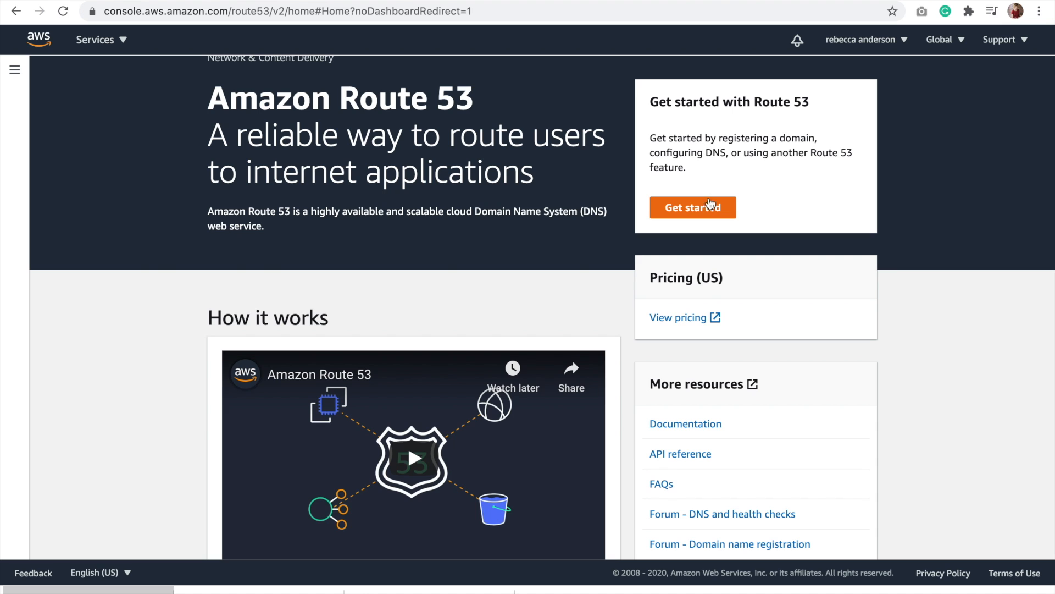
left_click(711, 206)
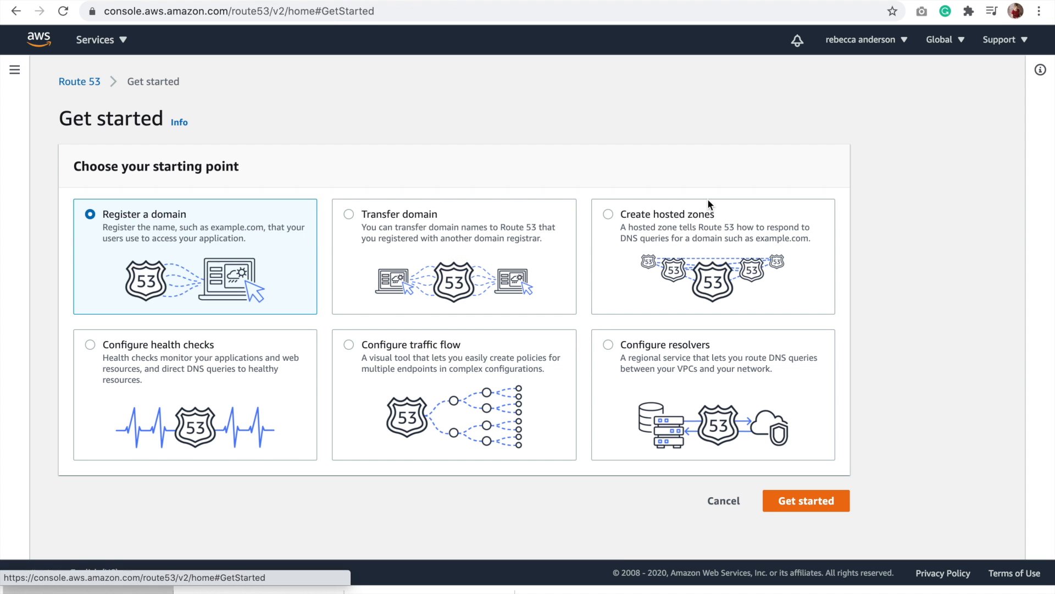
left_click(784, 509)
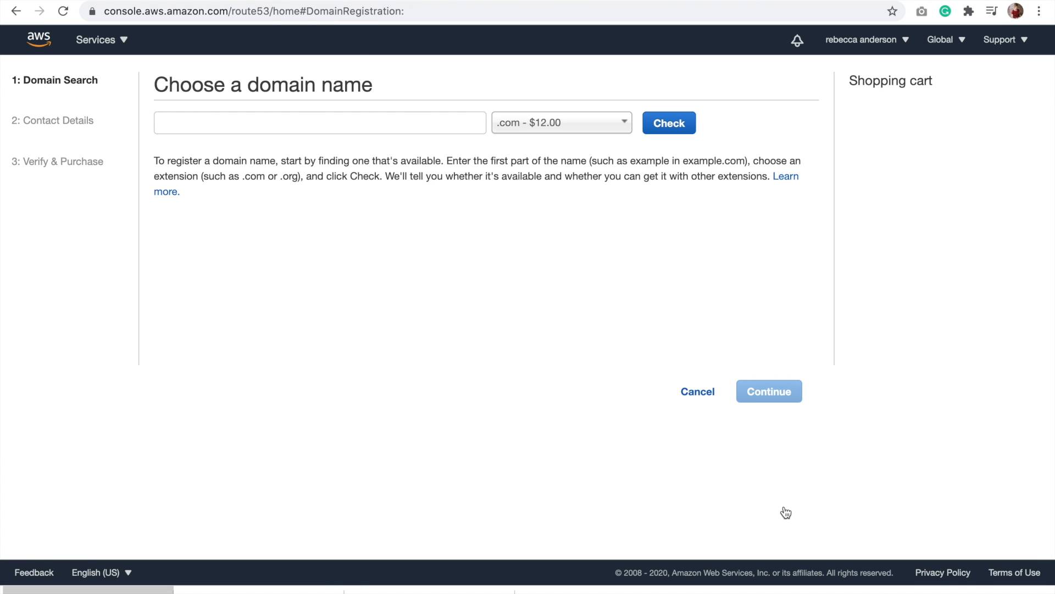
Check the availability of artf2224 with the .com extension, add artf2224.com to the cart and continue to the contact details
left_click(313, 129)
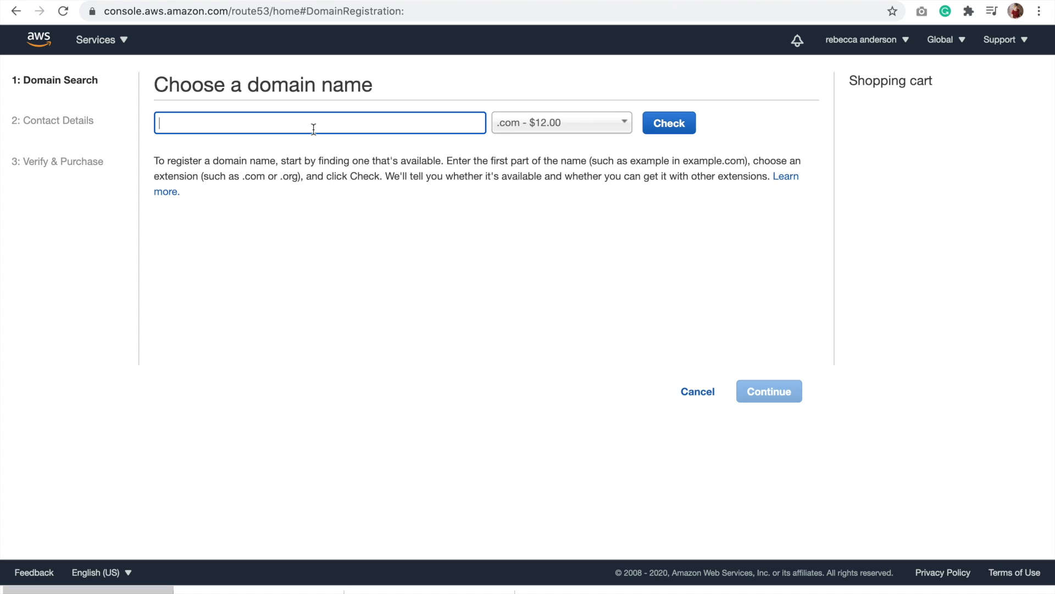
type("artf2224")
left_click(681, 132)
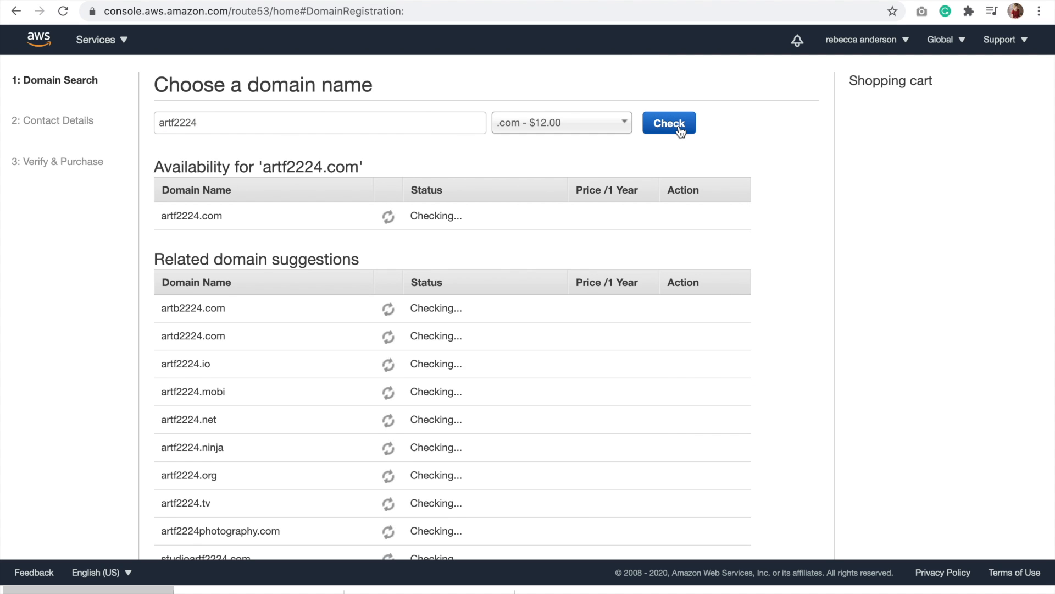
left_click(718, 219)
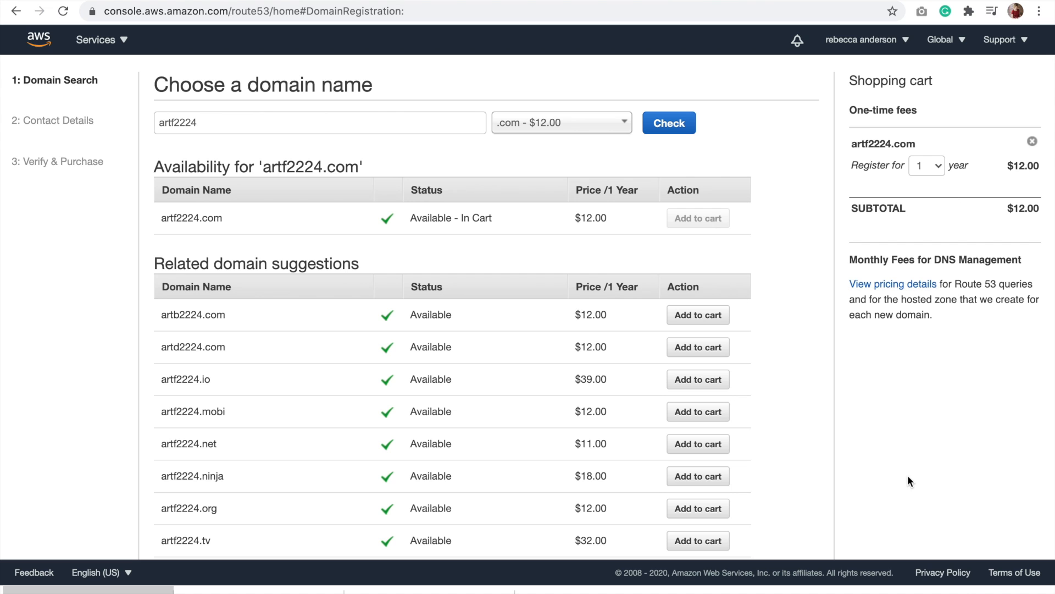
scroll(908, 481, "down", 5)
left_click(769, 530)
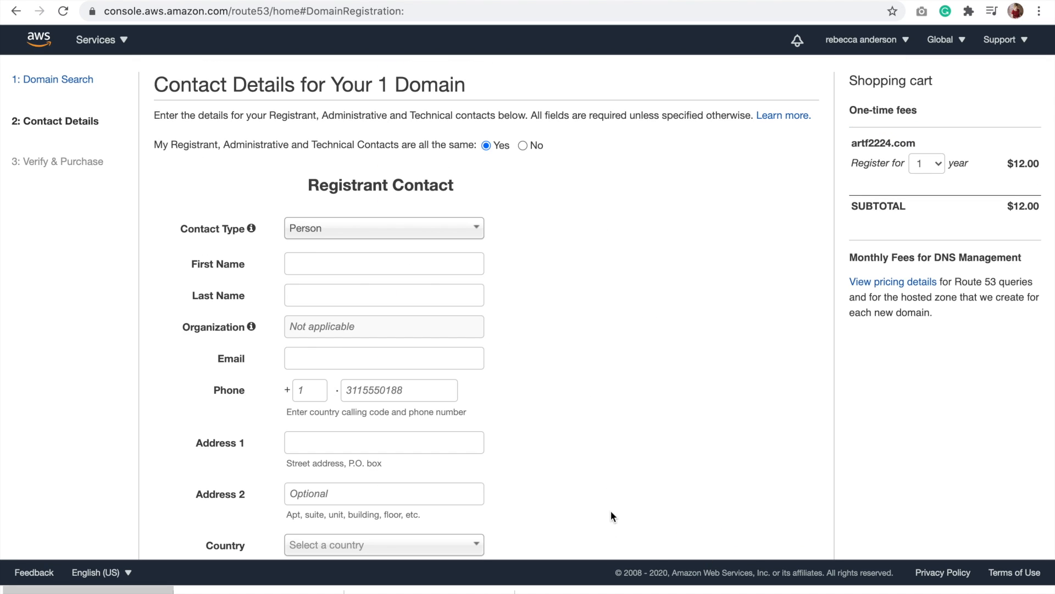
Choose Person as the registrant contact type and submit the contact details form with privacy protection enabled
left_click(380, 236)
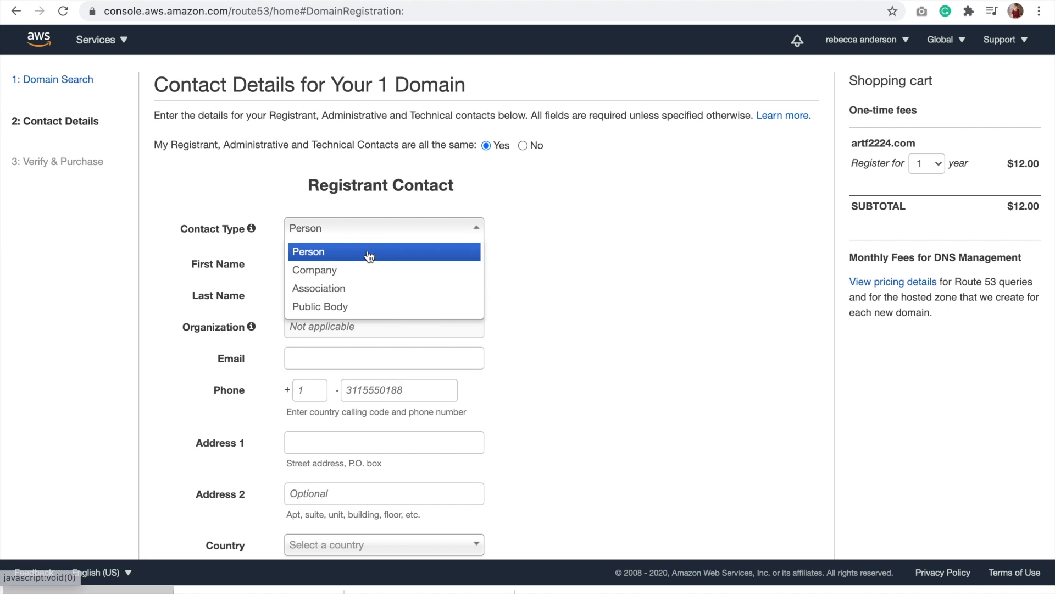
left_click(370, 255)
scroll(391, 381, "down", 1)
scroll(391, 380, "down", 5)
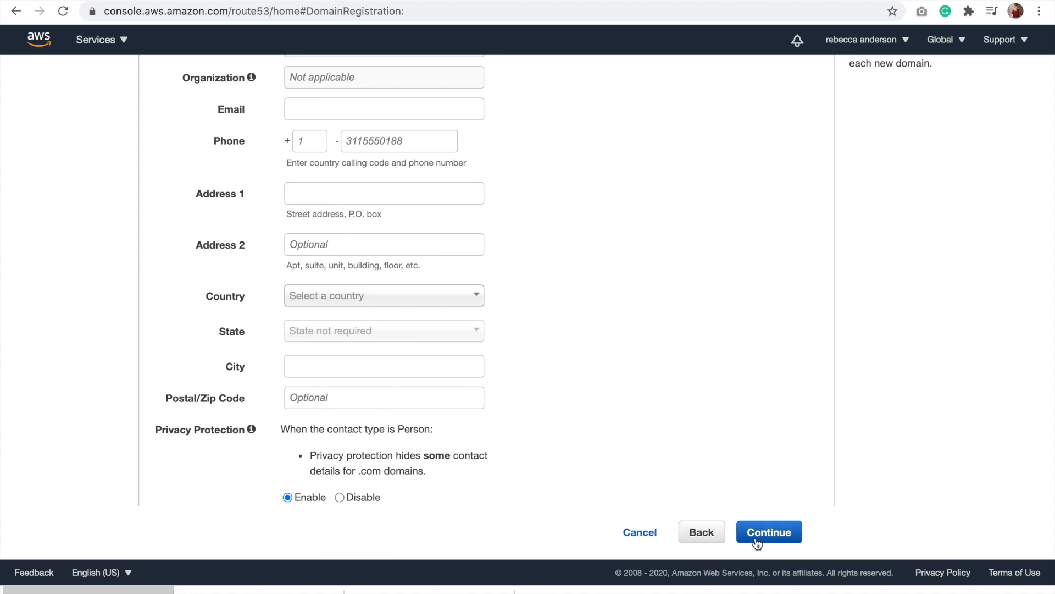
left_click(766, 538)
scroll(549, 373, "up", 5)
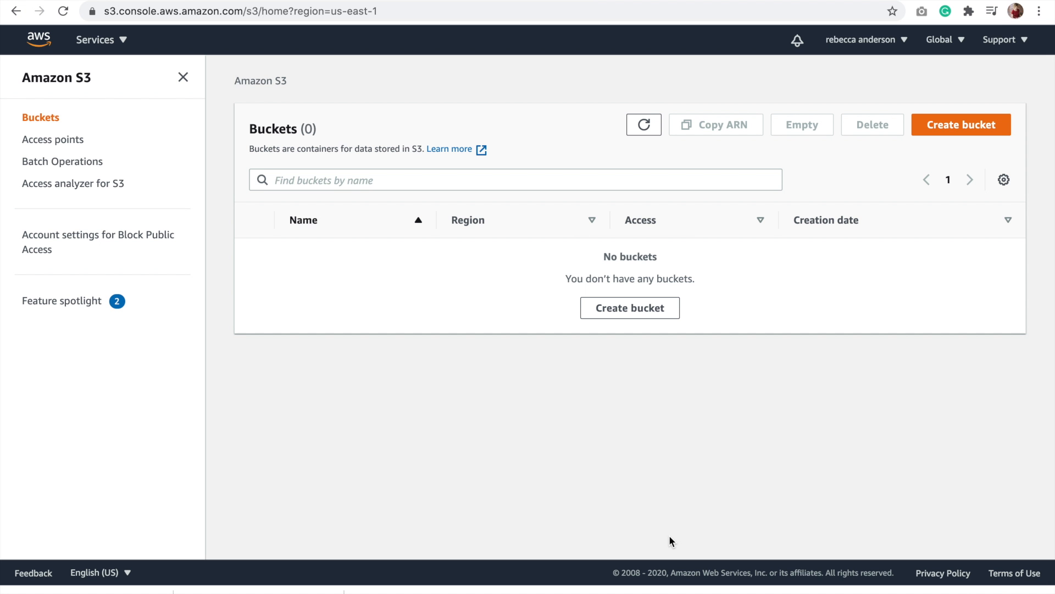
Start creating an S3 bucket and enter artf2224_example as its name
left_click(634, 316)
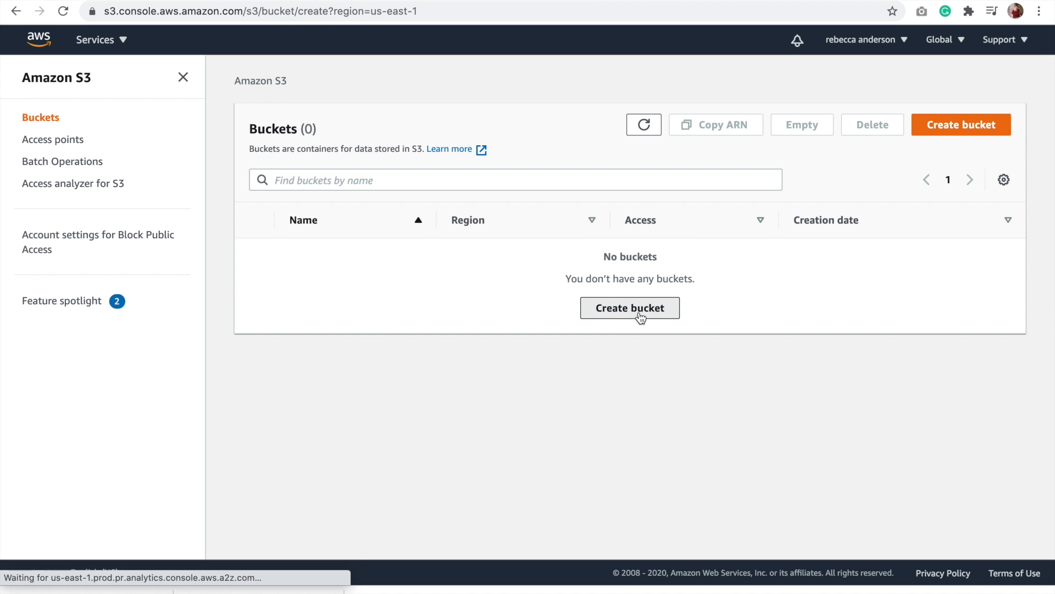
left_click(192, 255)
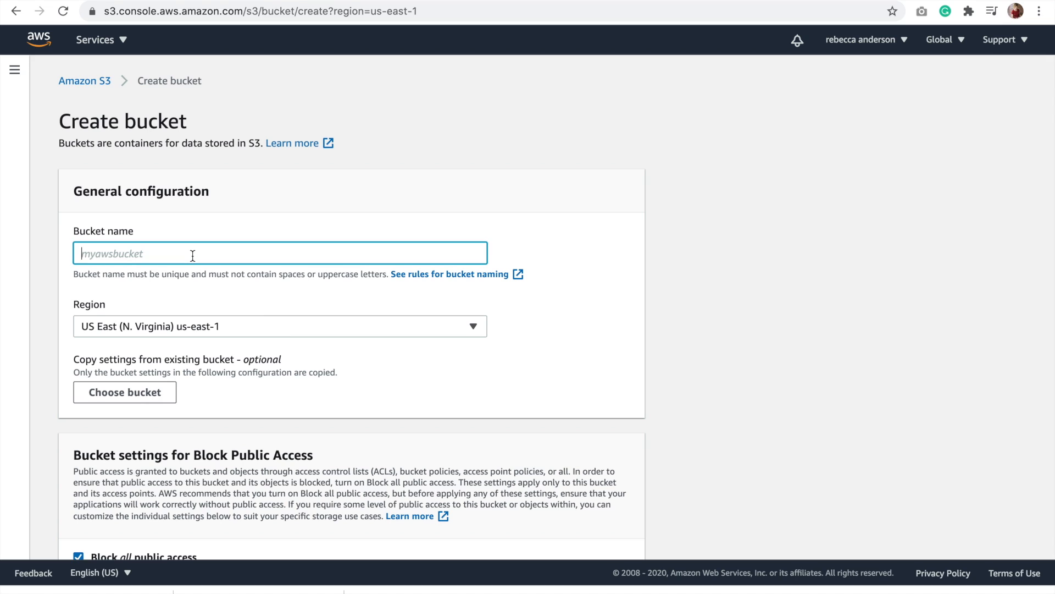
type("artf2224_example")
Turn off Block all public access for the new bucket and acknowledge that its objects might become public
scroll(178, 402, "down", 3)
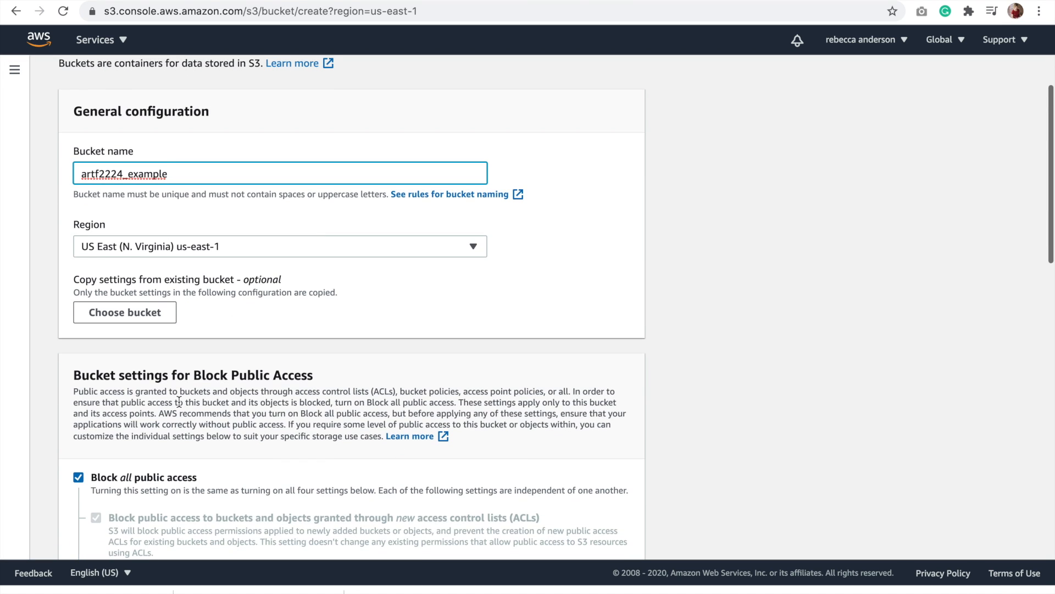
scroll(180, 401, "down", 5)
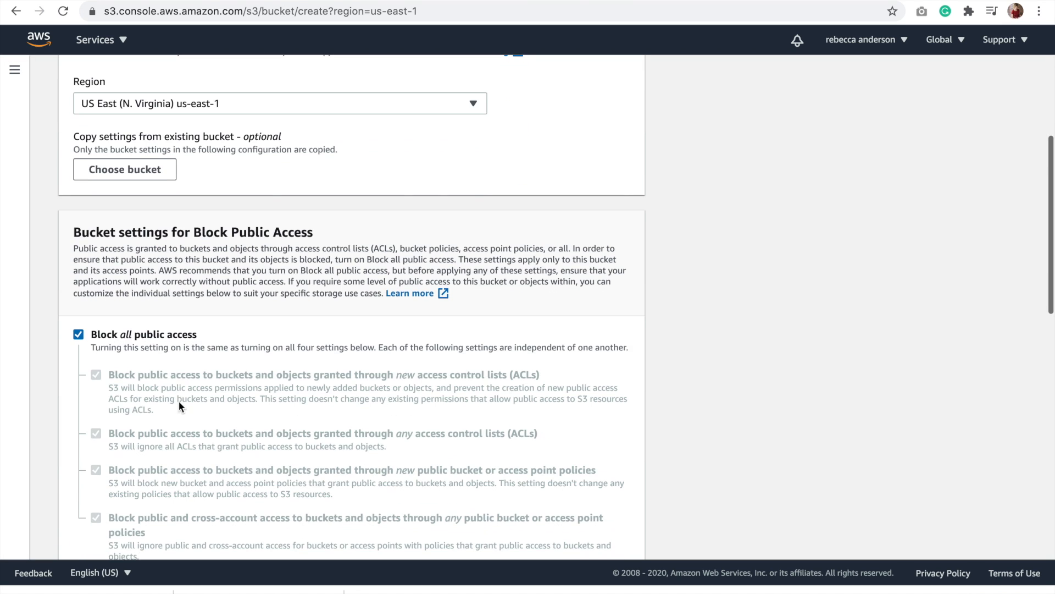
left_click(79, 334)
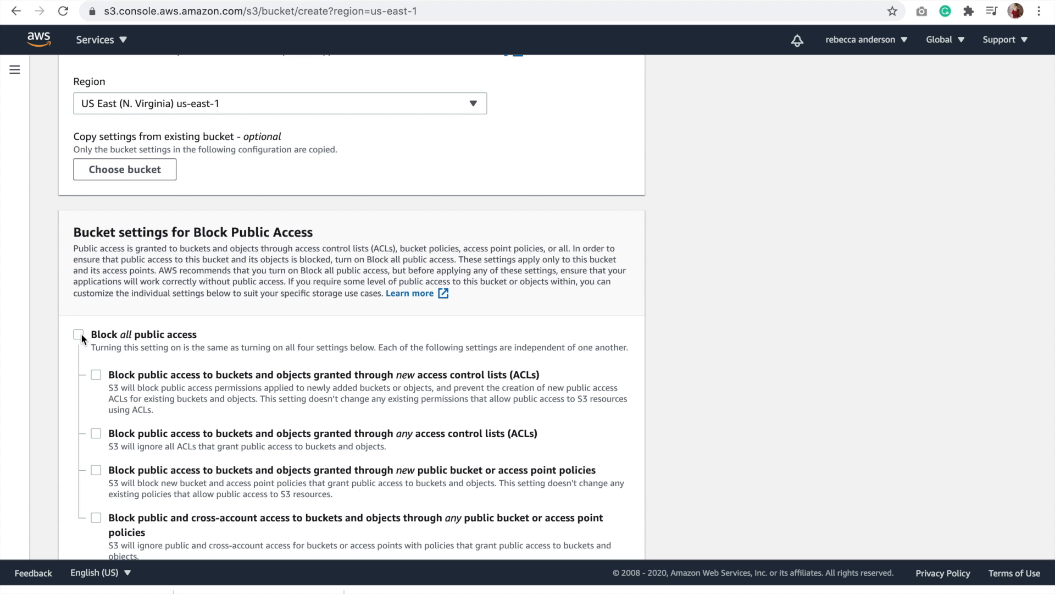
scroll(93, 401, "down", 8)
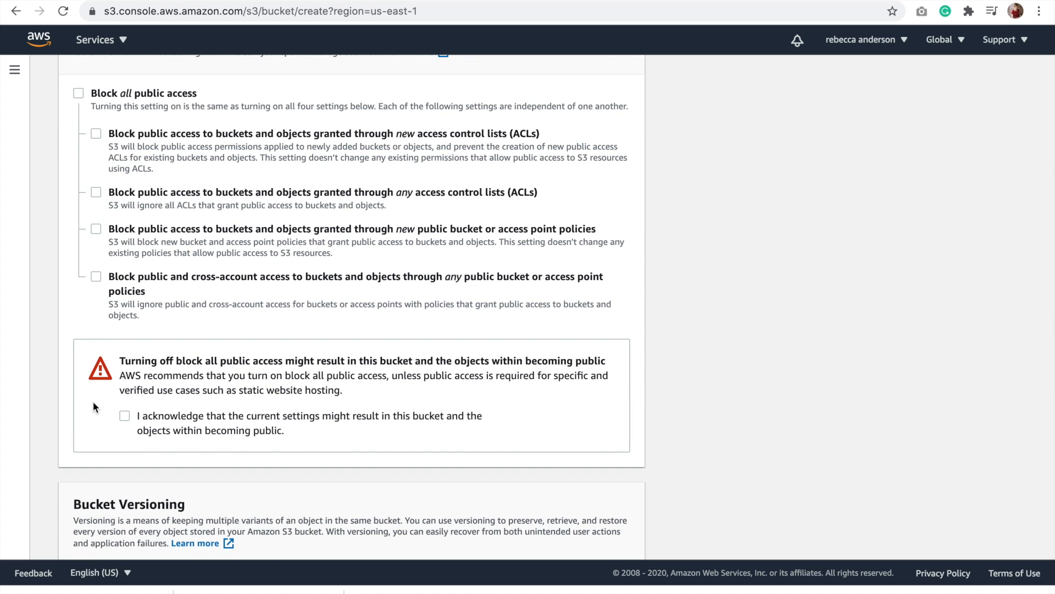
left_click(125, 415)
Try to create the bucket with Bucket Versioning and server-side encryption left disabled
scroll(147, 433, "down", 14)
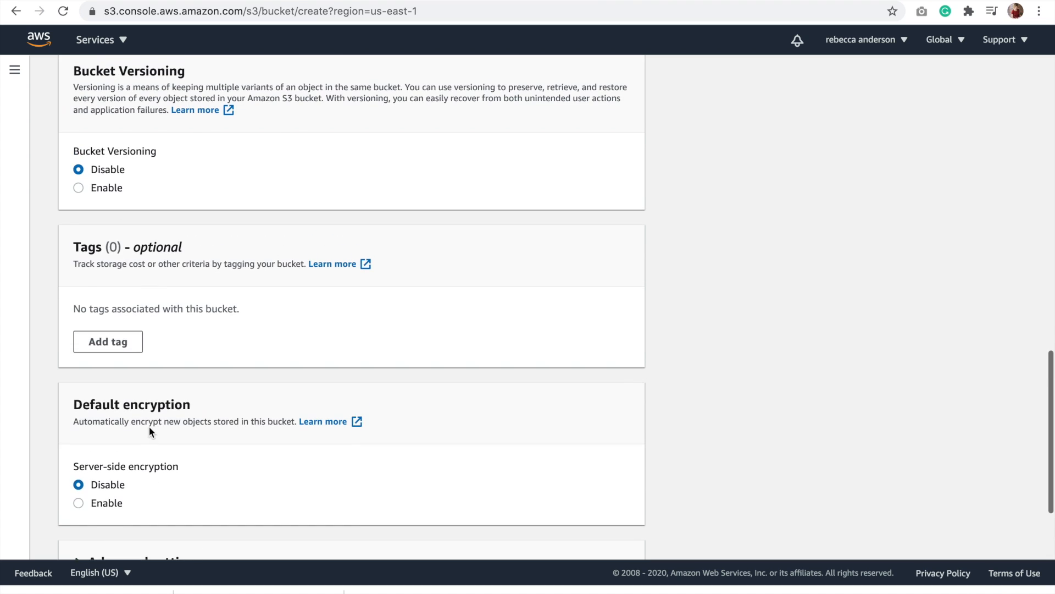
scroll(149, 427, "up", 2)
scroll(149, 426, "down", 4)
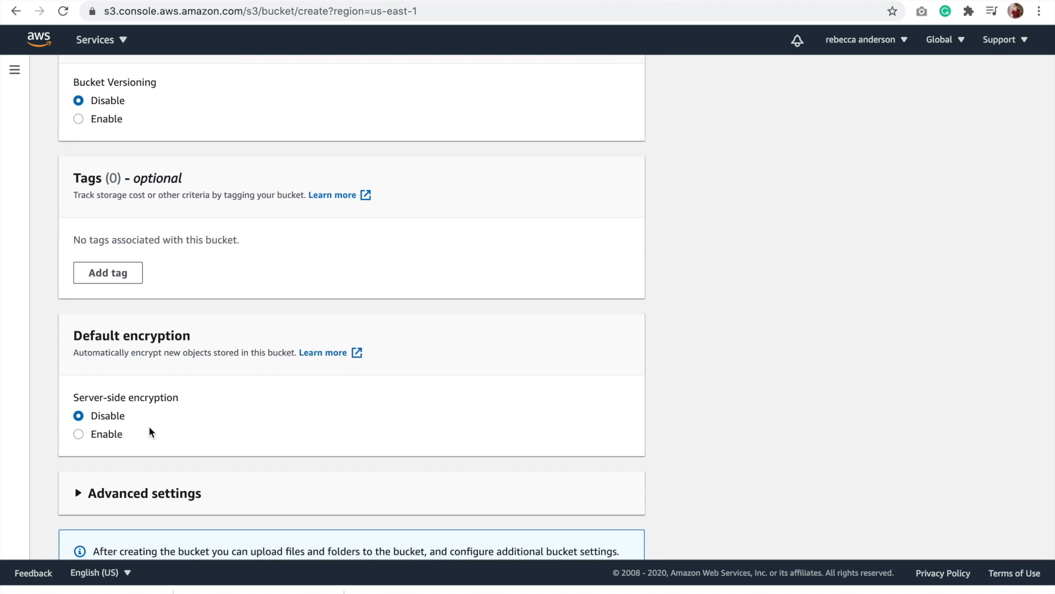
scroll(150, 431, "down", 3)
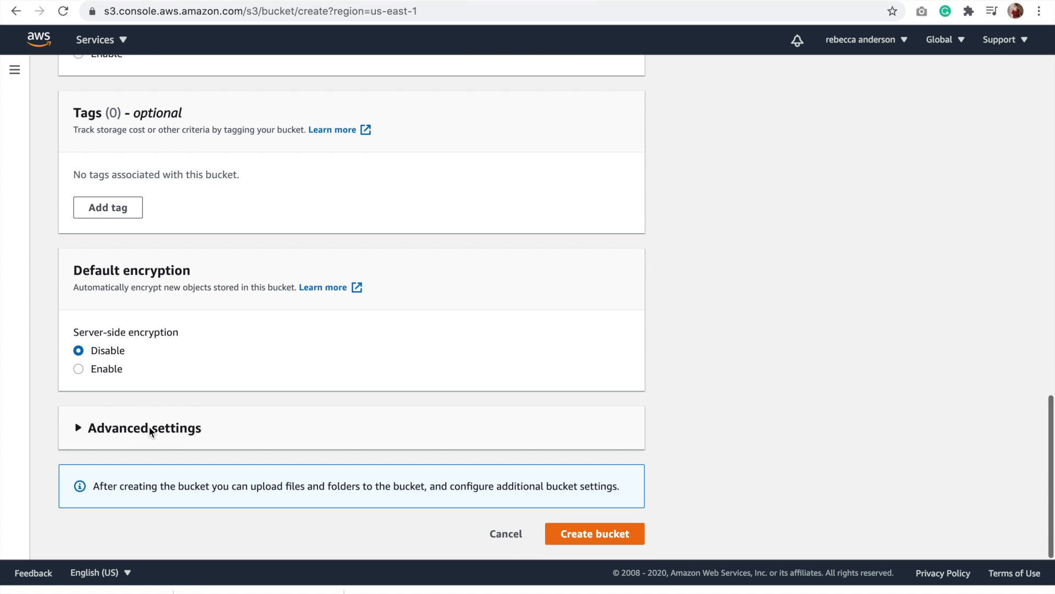
left_click(561, 535)
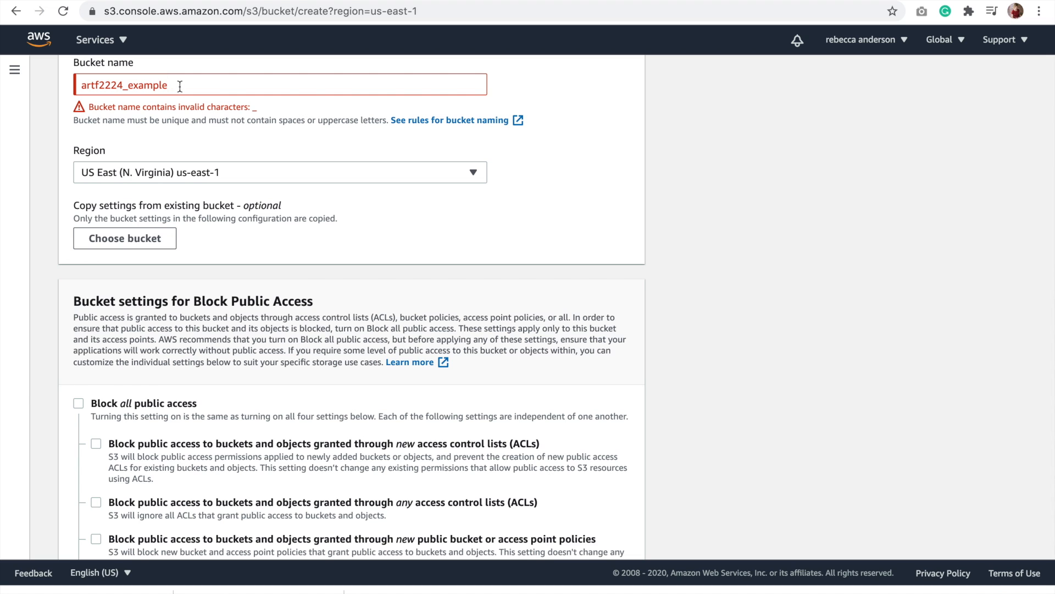
Remove the underscore so the bucket name reads artf2224example, and create the bucket
left_click(130, 86)
key("BackSpace")
scroll(328, 263, "down", 10)
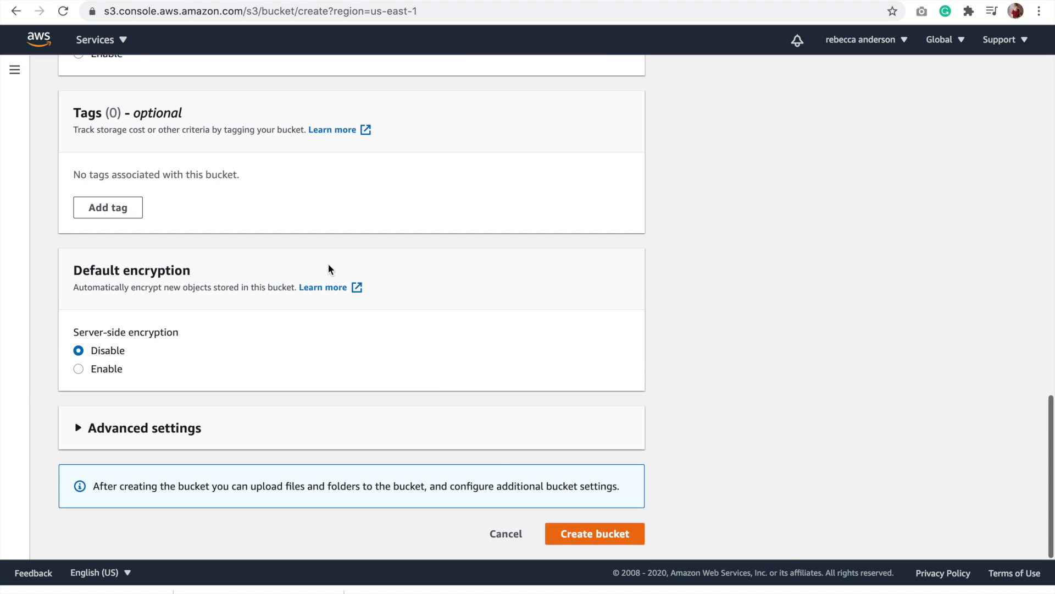
left_click(571, 531)
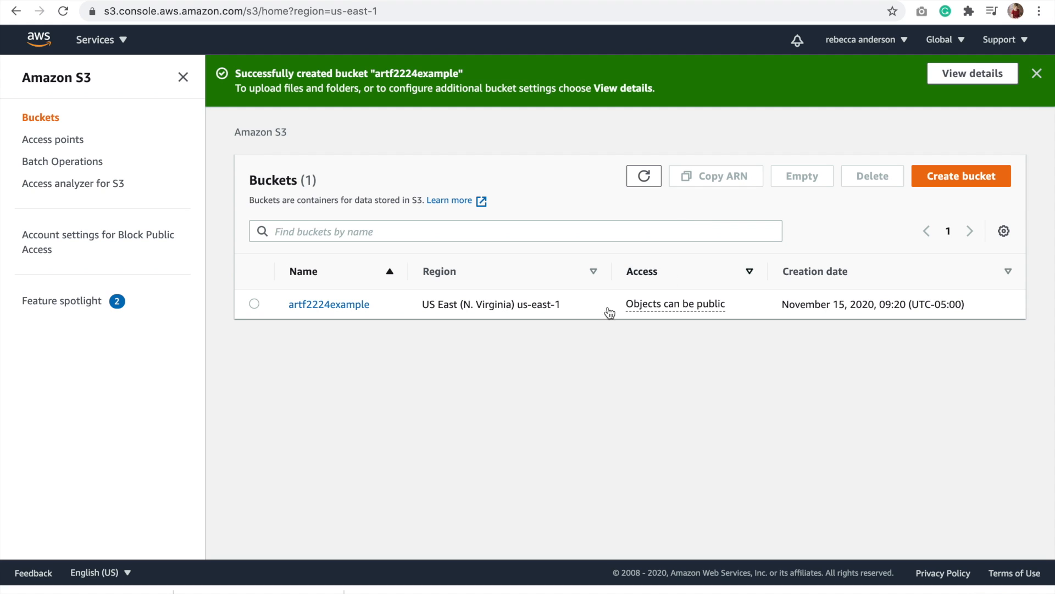
Open the artf2224example bucket and start an upload to it
left_click(349, 311)
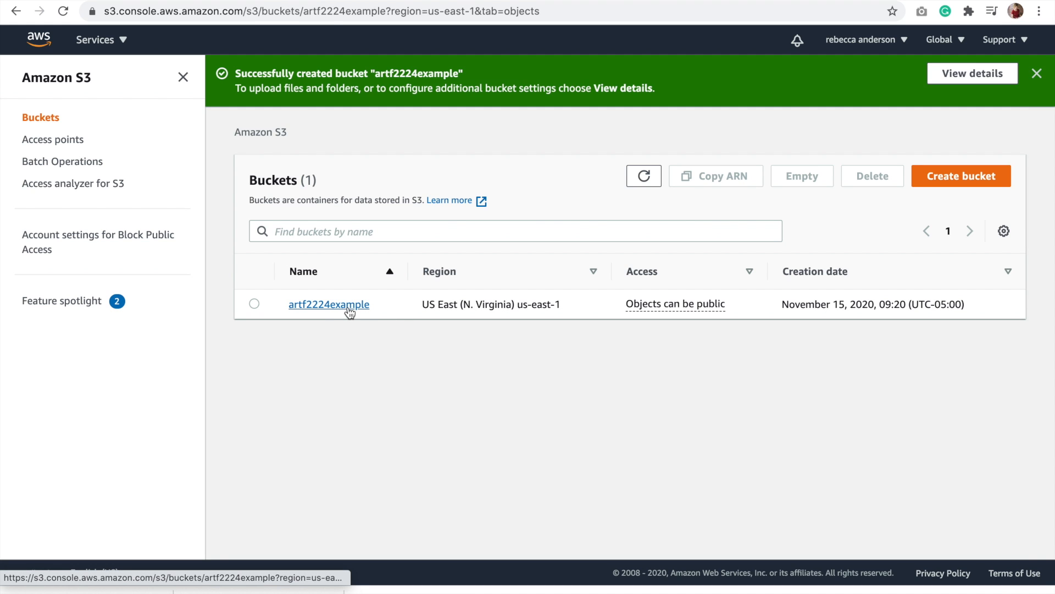
scroll(446, 372, "down", 1)
scroll(447, 373, "down", 2)
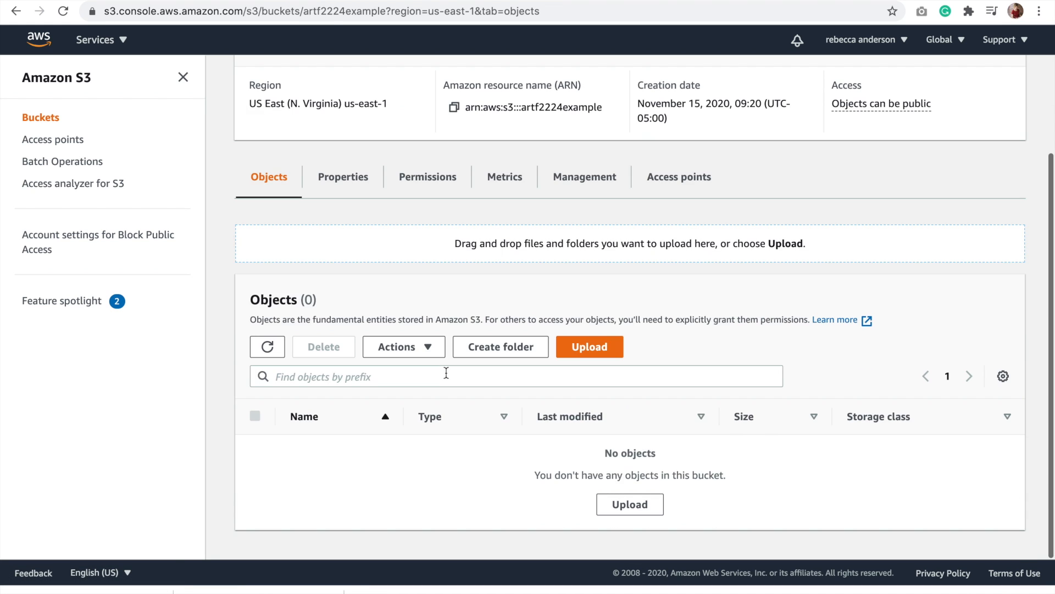
left_click(590, 347)
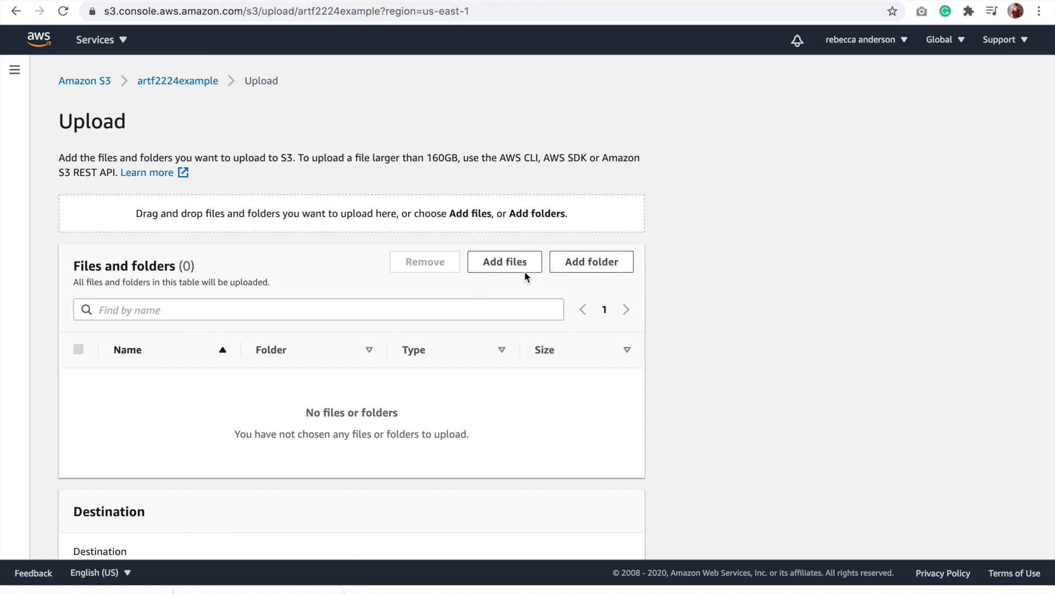
Add aboutme.html, index.html, portfolio.html and stylesheet.css to the list of files to upload
scroll(475, 332, "down", 1)
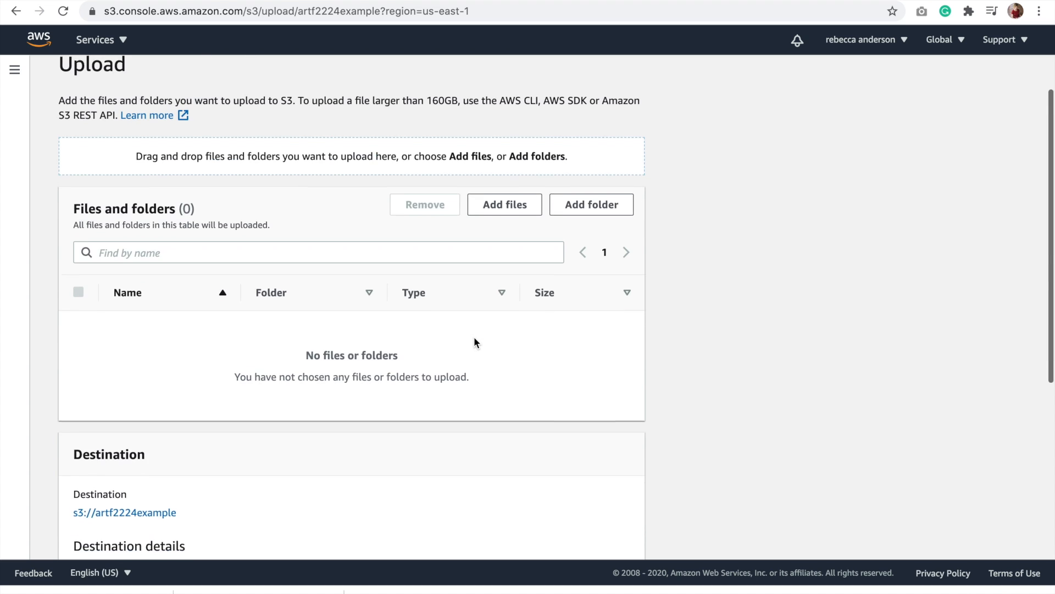
scroll(475, 338, "down", 1)
scroll(474, 339, "down", 1)
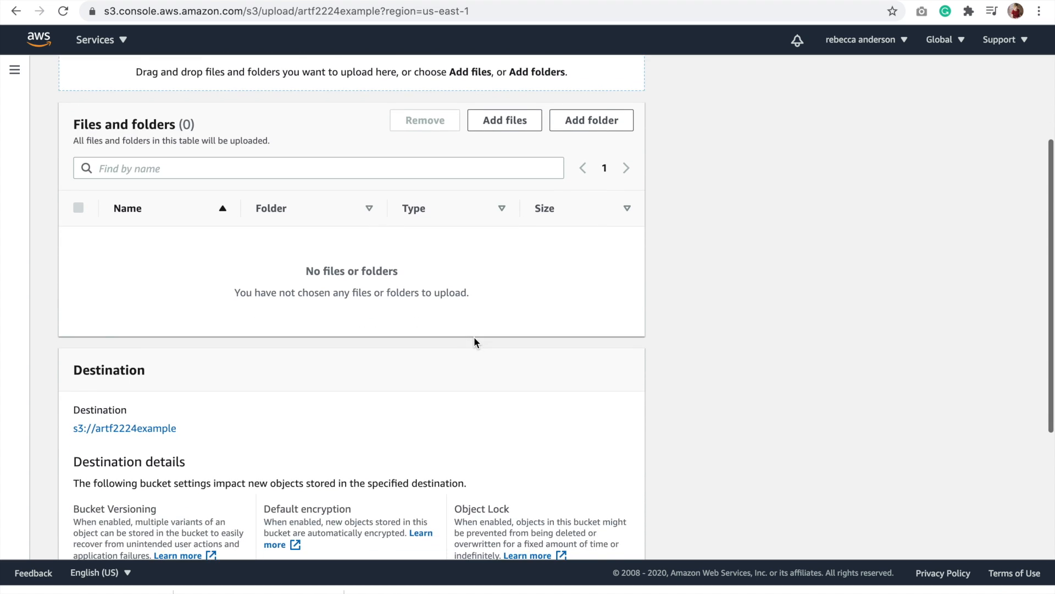
scroll(475, 339, "down", 2)
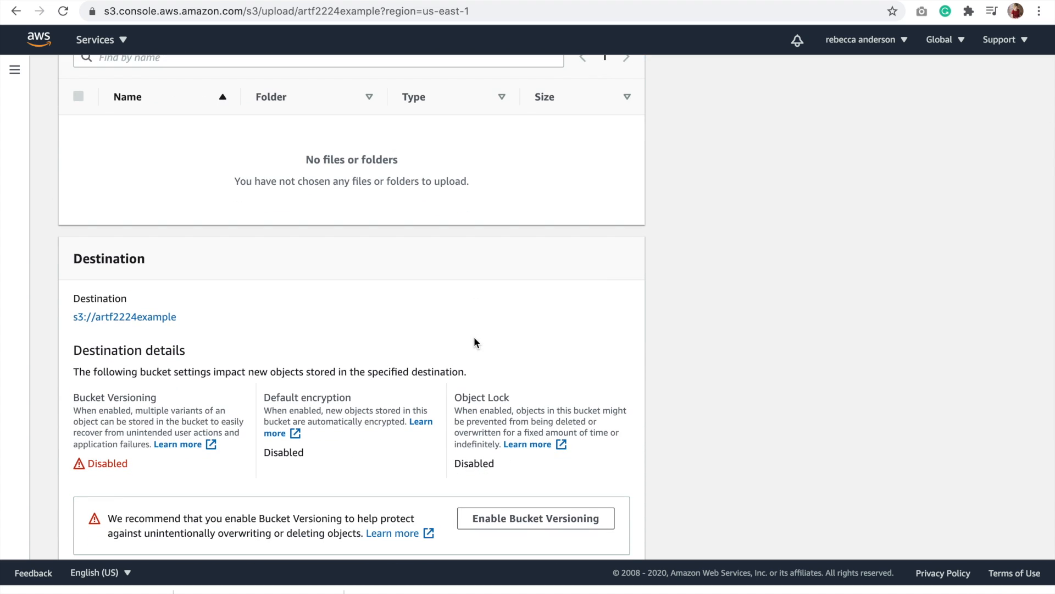
scroll(475, 342, "up", 3)
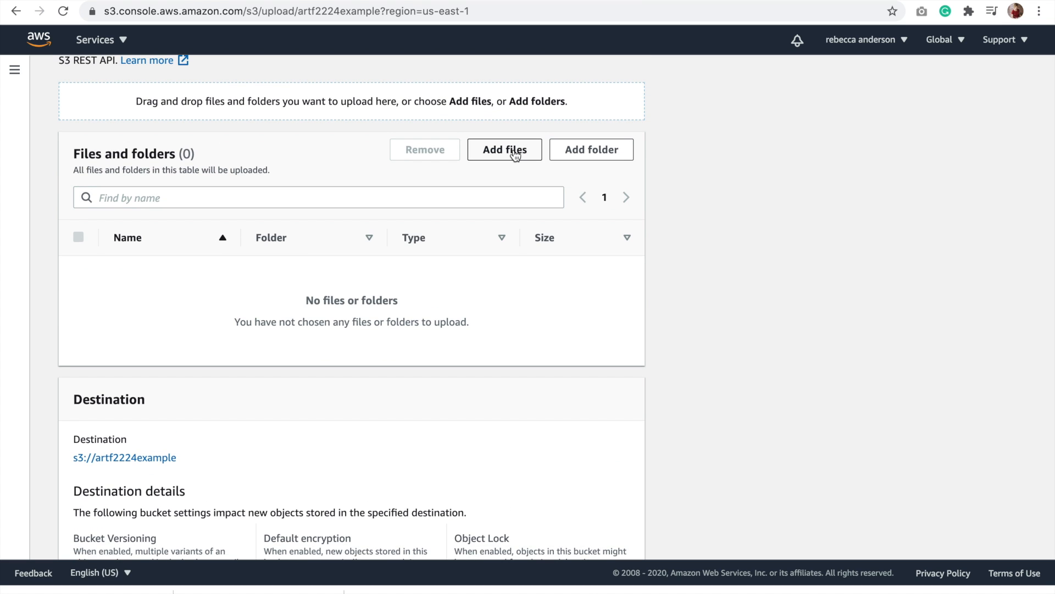
left_click(516, 154)
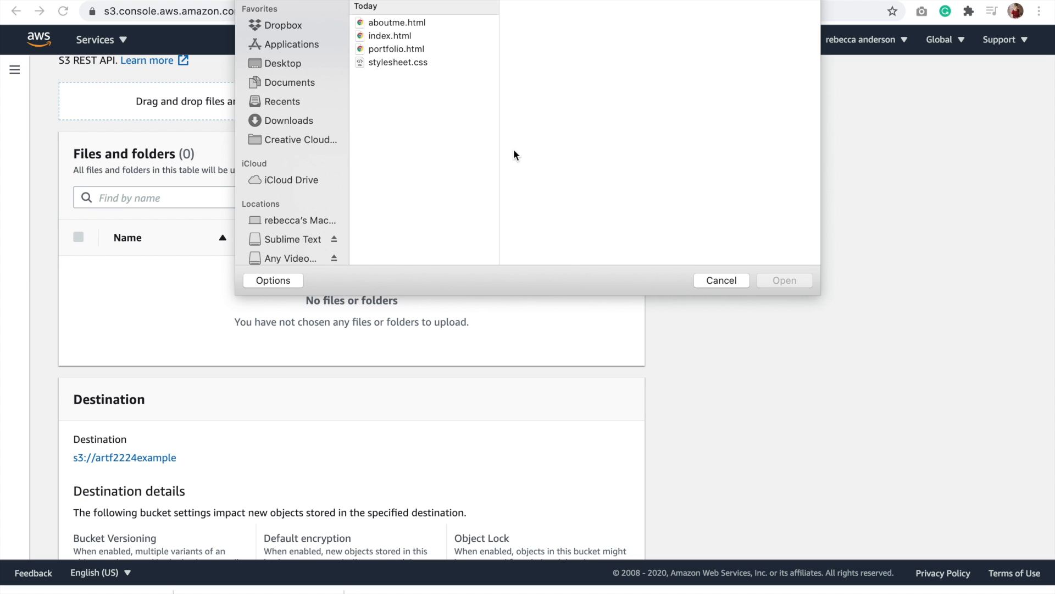
left_click(400, 23)
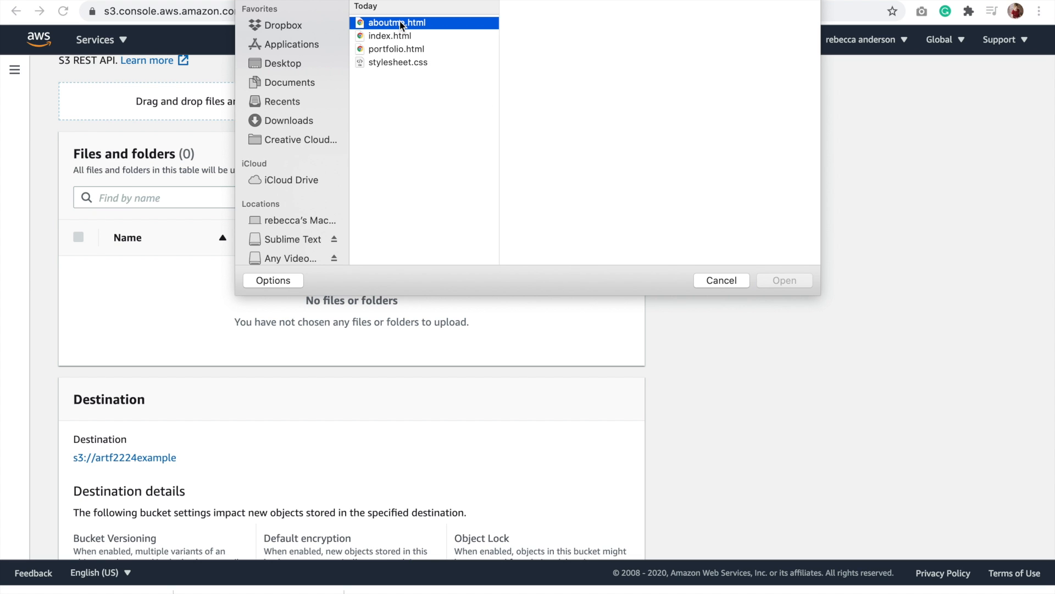
left_click(395, 62, "shift")
left_click(769, 282)
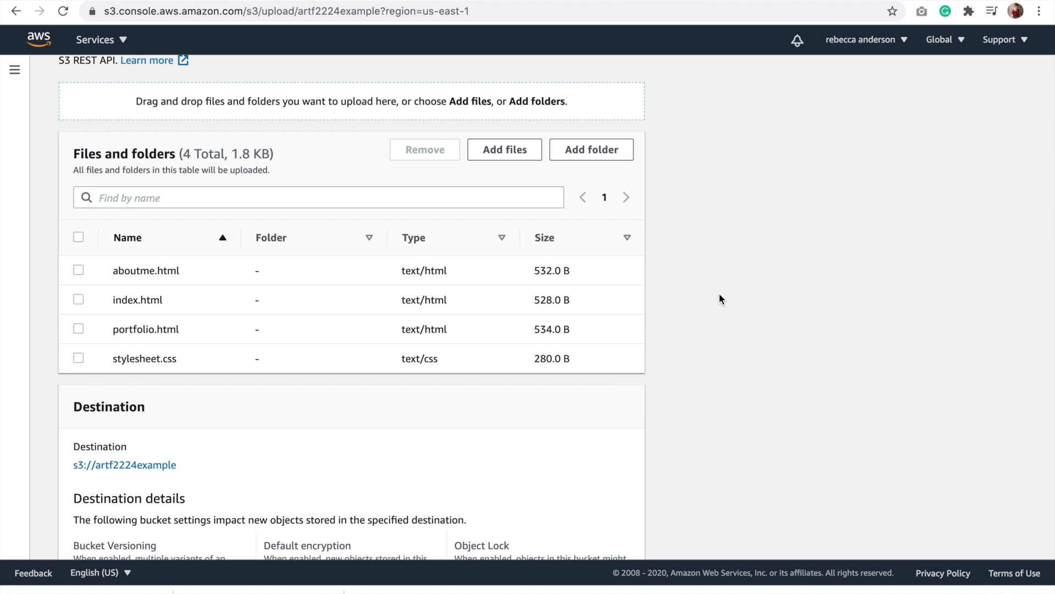
Upload the four listed site files to the artf2224example bucket with Bucket Versioning left disabled
scroll(720, 298, "up", 3)
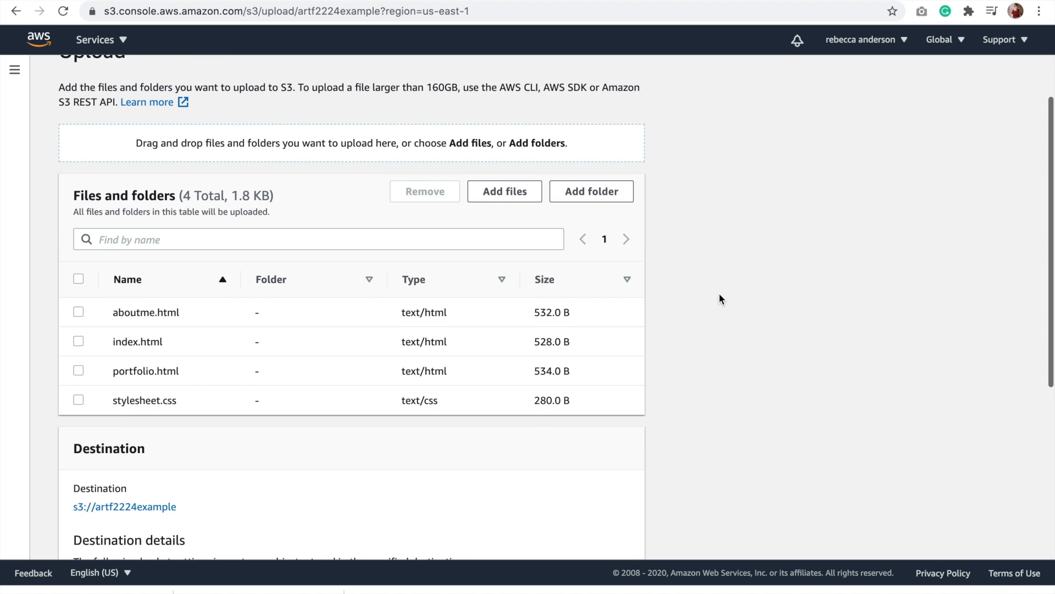
scroll(720, 299, "down", 5)
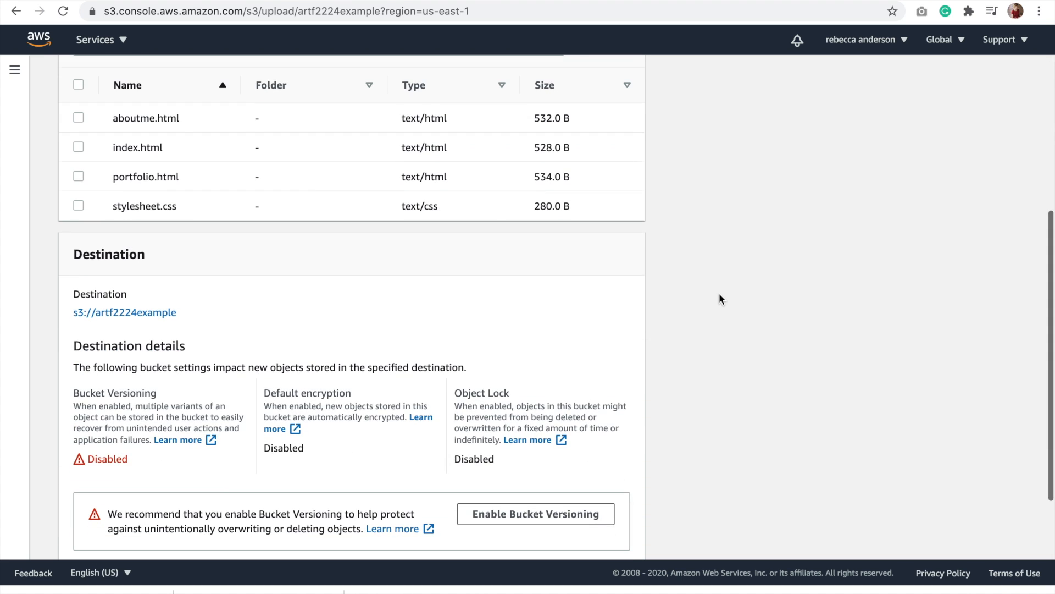
scroll(720, 295, "down", 2)
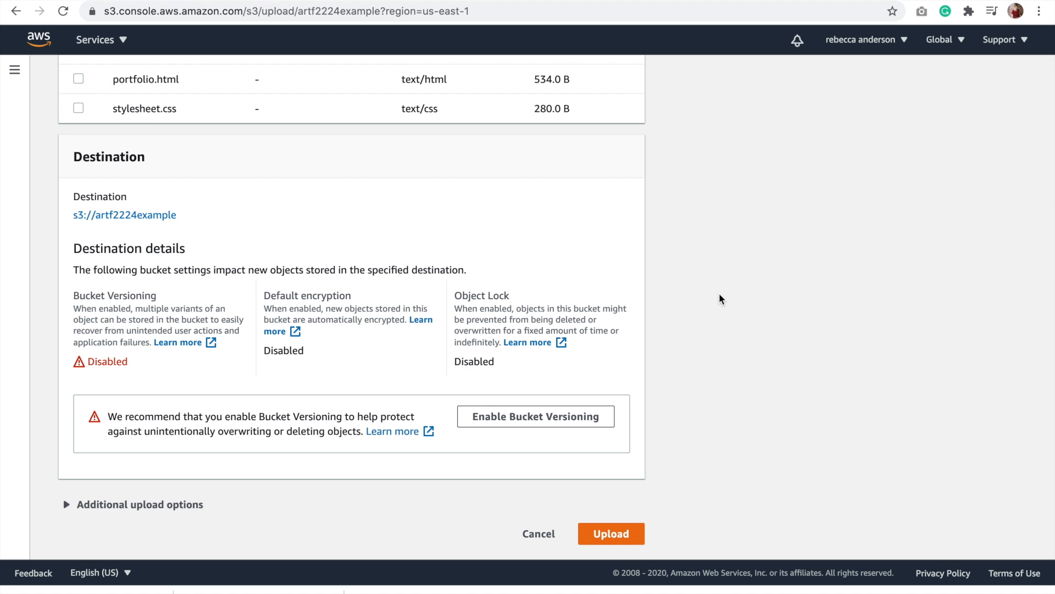
left_click(628, 536)
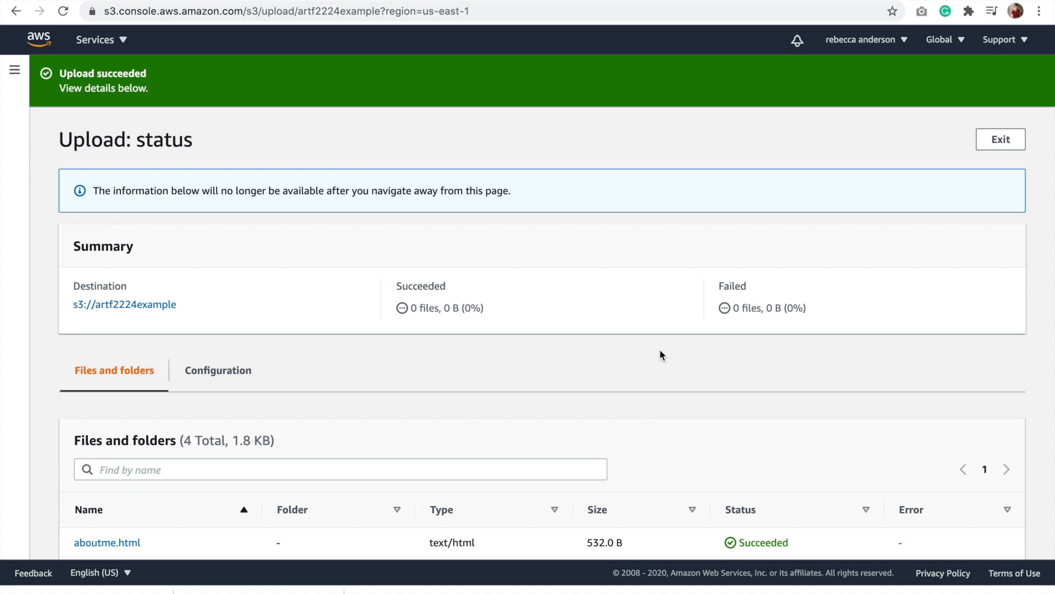
scroll(659, 407, "down", 1)
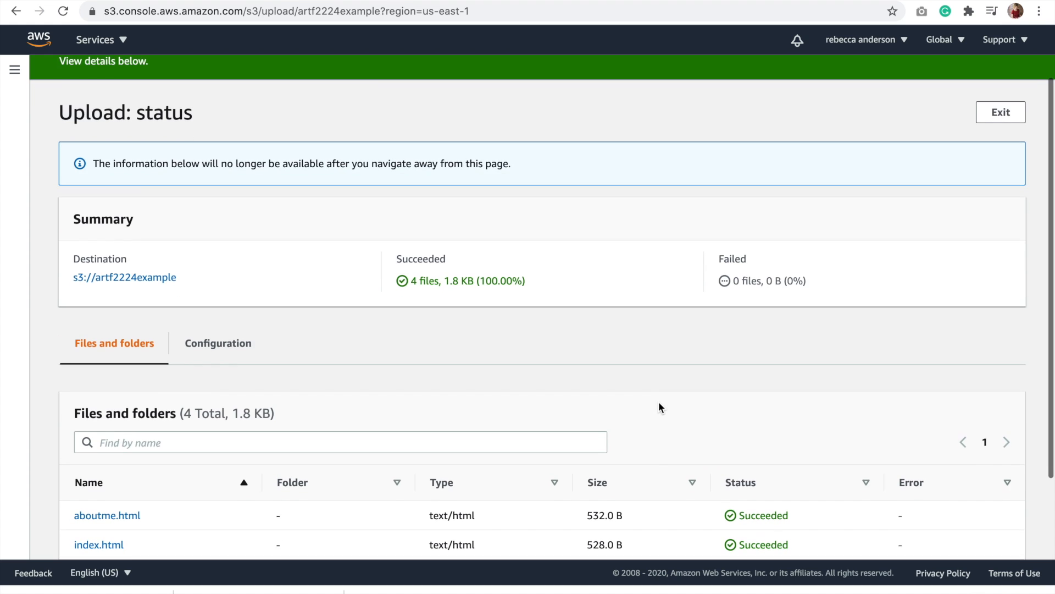
Return to the artf2224example bucket, check its uploaded objects and copy the bucket's Amazon resource name (ARN)
left_click(129, 281)
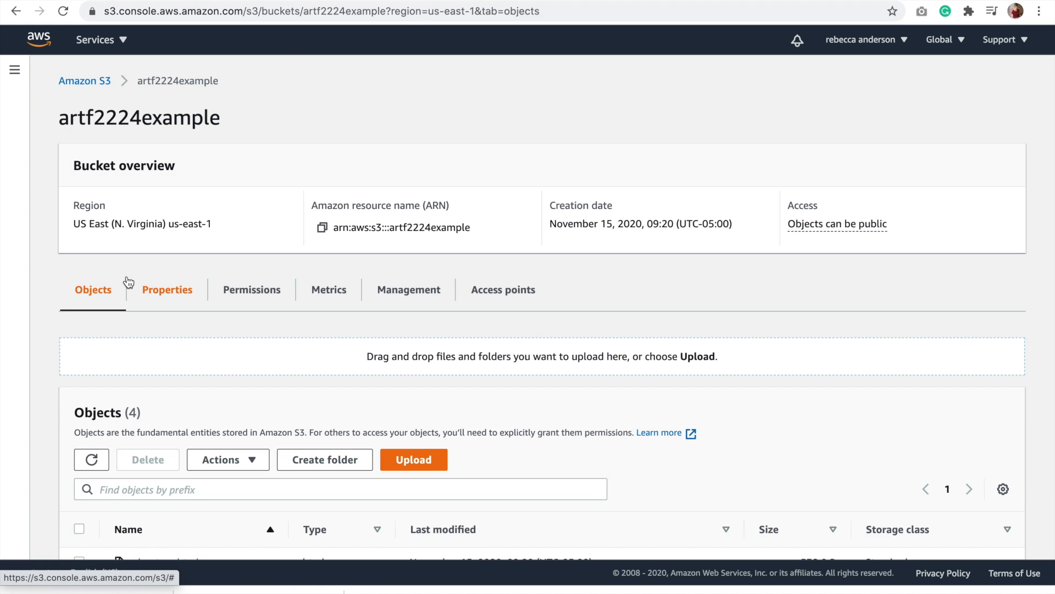
scroll(152, 336, "down", 2)
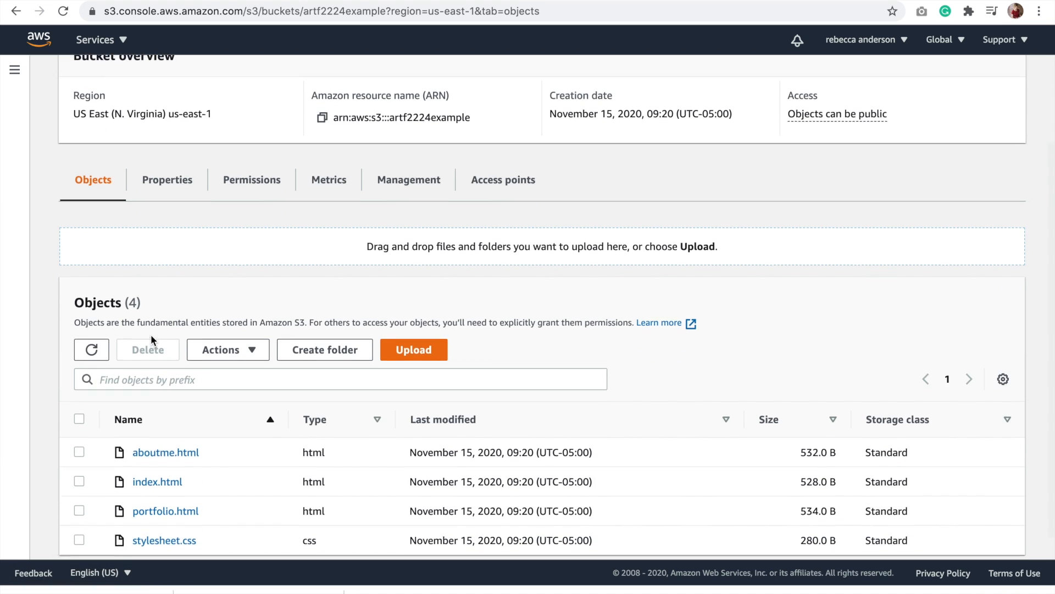
scroll(152, 336, "up", 2)
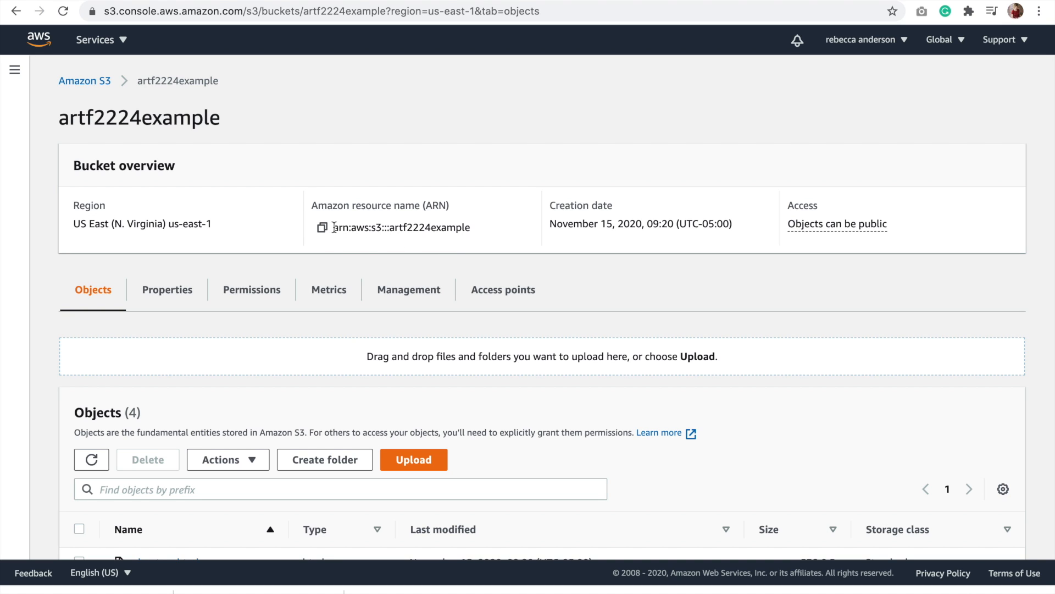
left_click_drag(334, 228, 510, 238)
key("super+c")
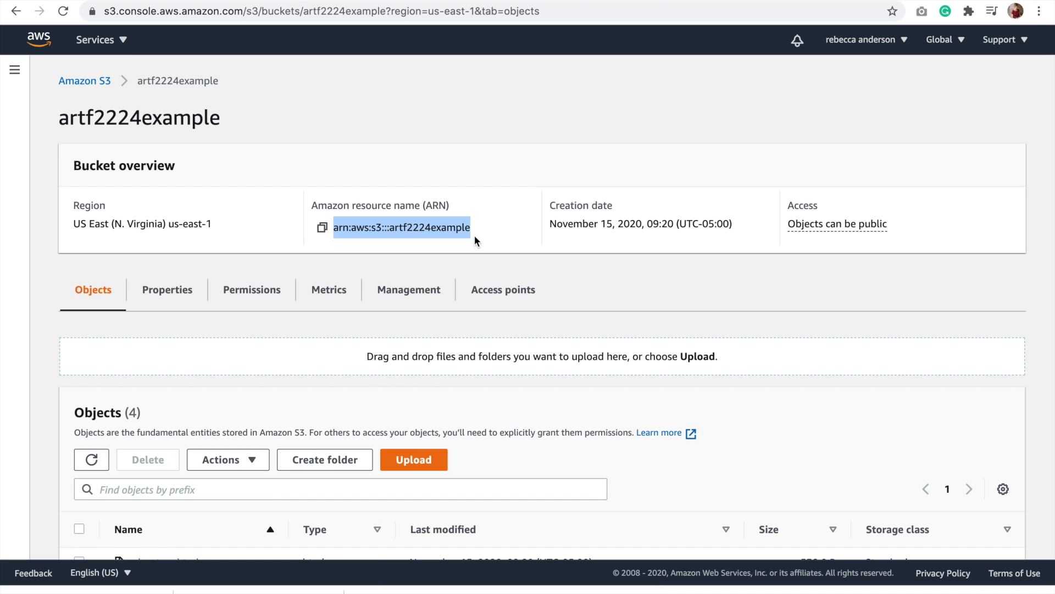
Switch to the desktop, close the stylesheet.css editor window and open bucketpolicy.txt from the week 9 folder
key("ctrl+Left")
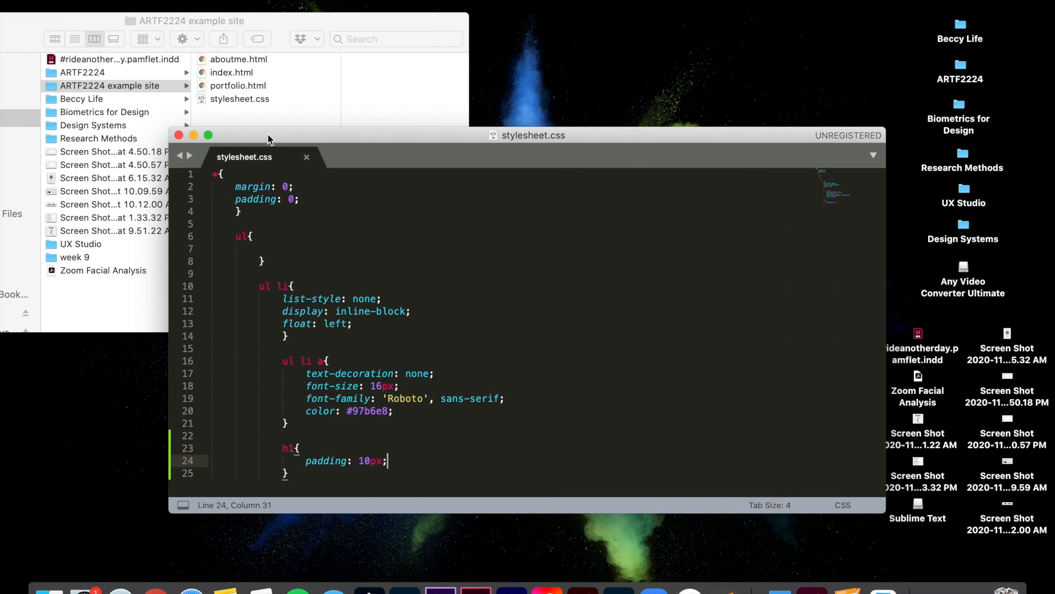
left_click(178, 135)
left_click(604, 144)
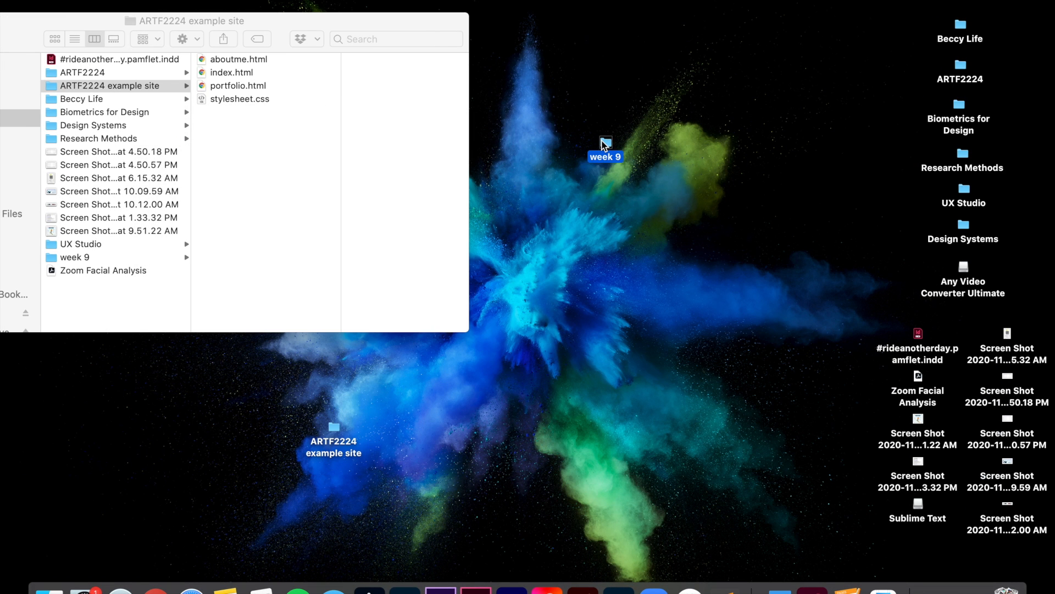
double_click(605, 144)
left_click(366, 72)
double_click(366, 74)
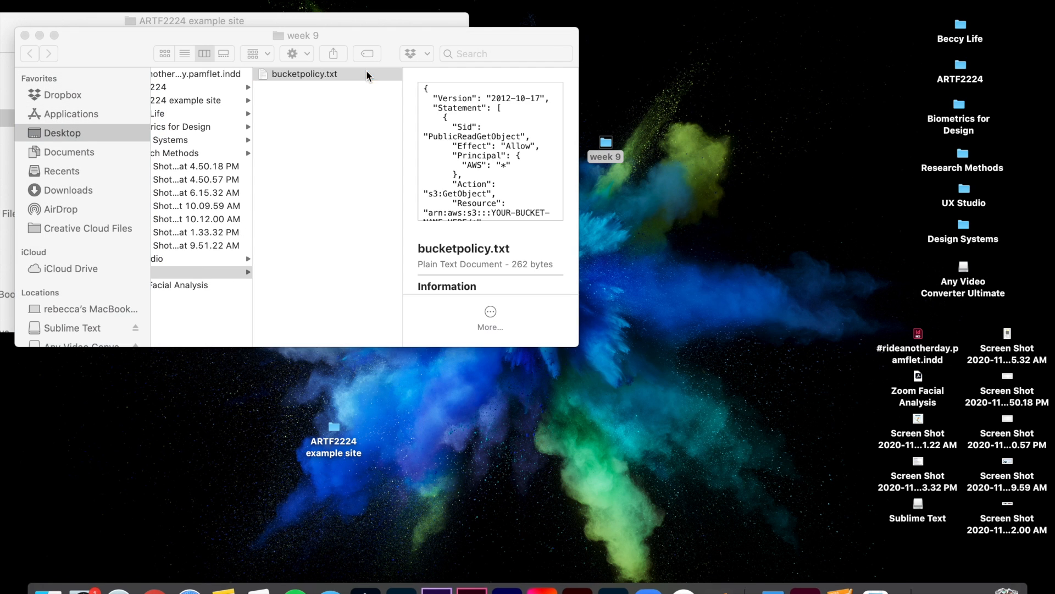
Replace the placeholder ARN in the Resource line with arn:aws:s3:::artf2224example, keeping the trailing /*, and copy the entire policy text
left_click(378, 129)
left_click_drag(379, 129, 205, 131)
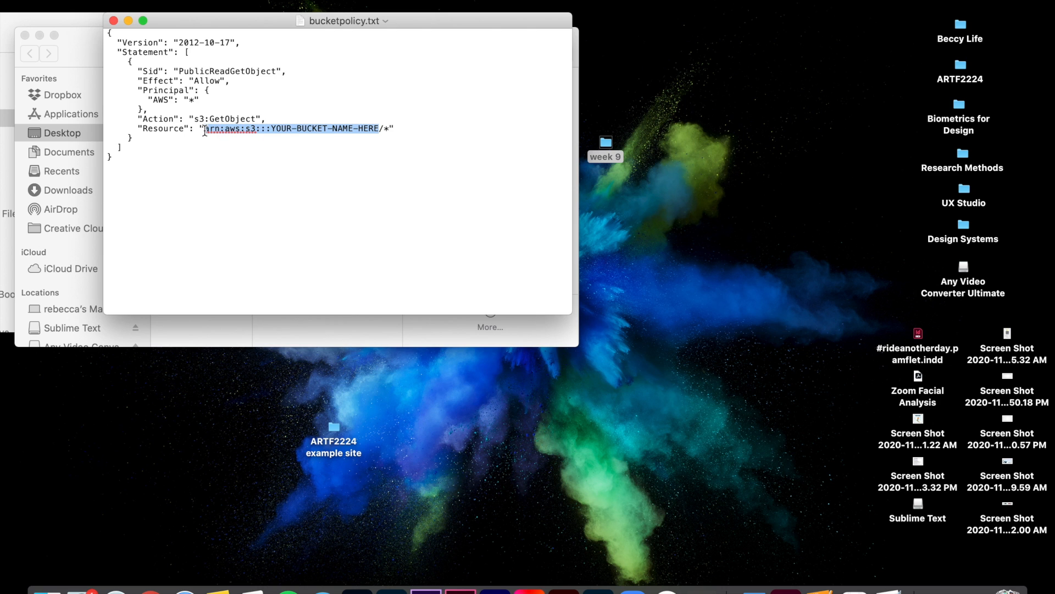
key("super+v")
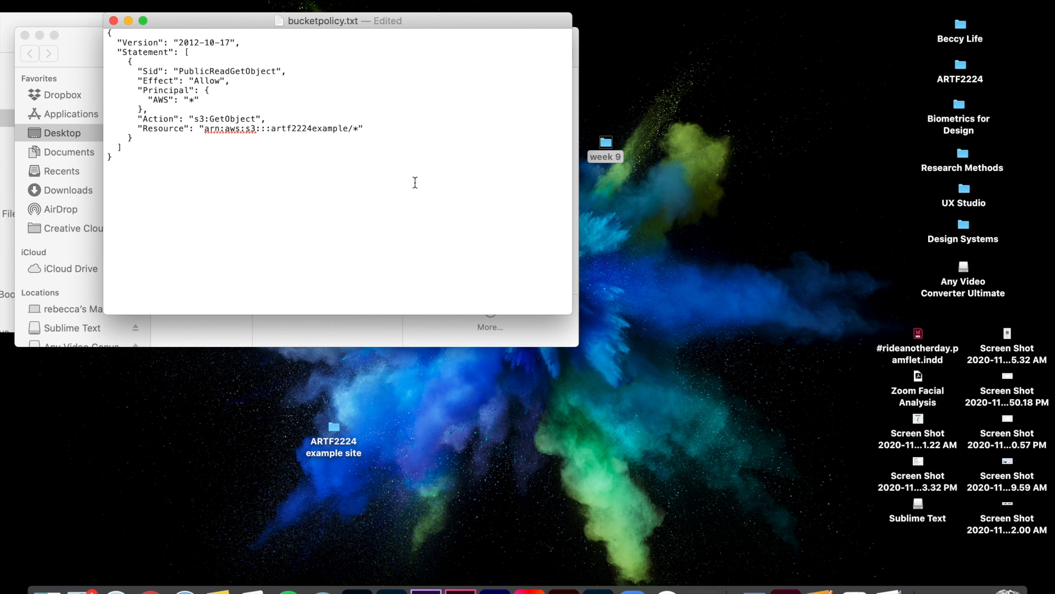
left_click_drag(127, 161, 79, 26)
key("ctrl+c")
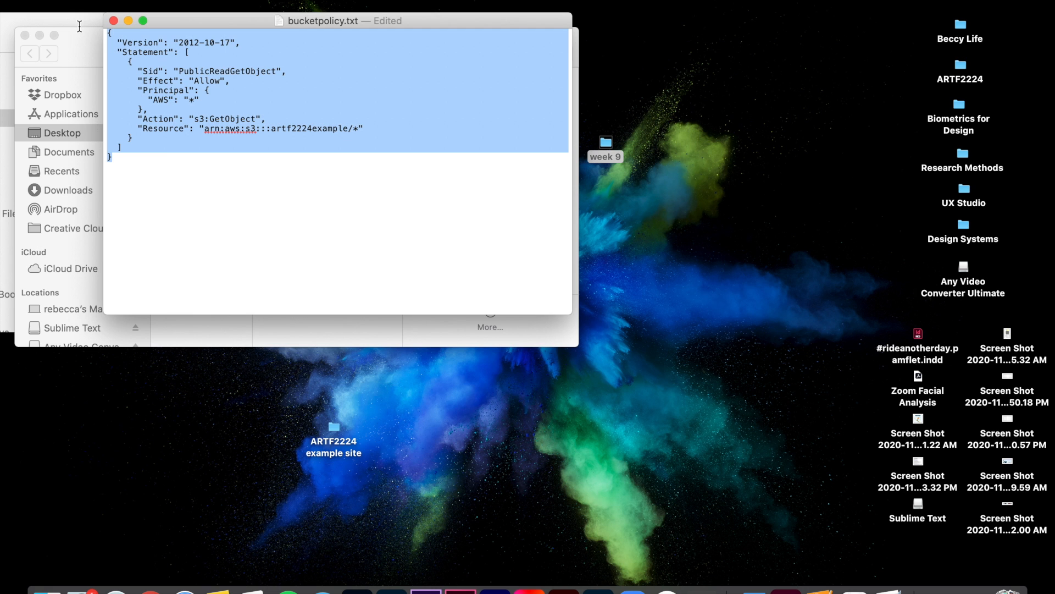
Back in the S3 console in the browser, paste the copied PublicReadGetObject policy as the artf2224example bucket policy and save it
key("ctrl+Right")
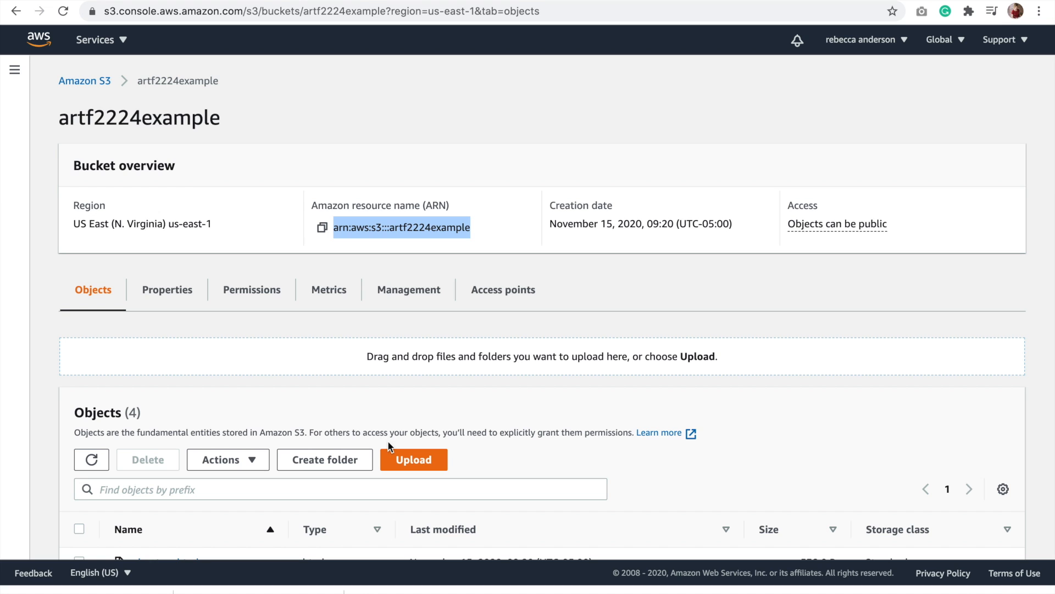
left_click(269, 297)
scroll(270, 396, "down", 3)
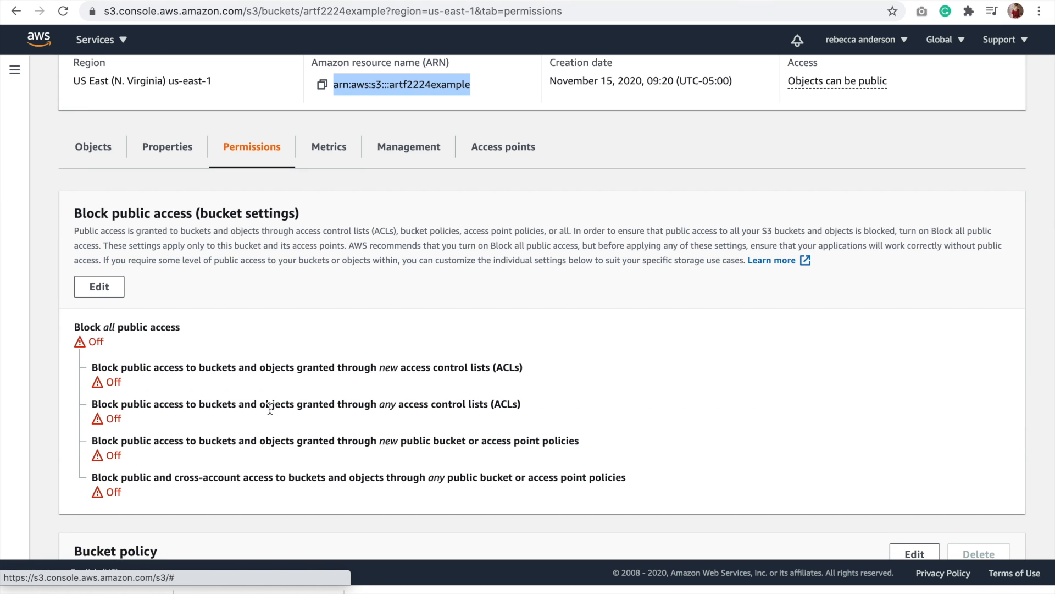
scroll(270, 407, "down", 5)
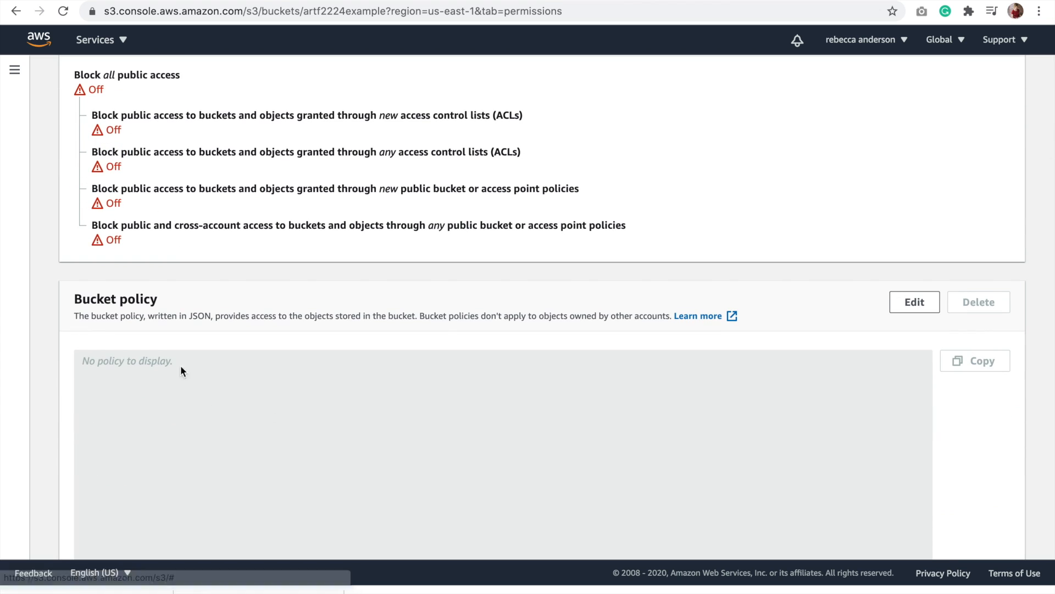
left_click(910, 302)
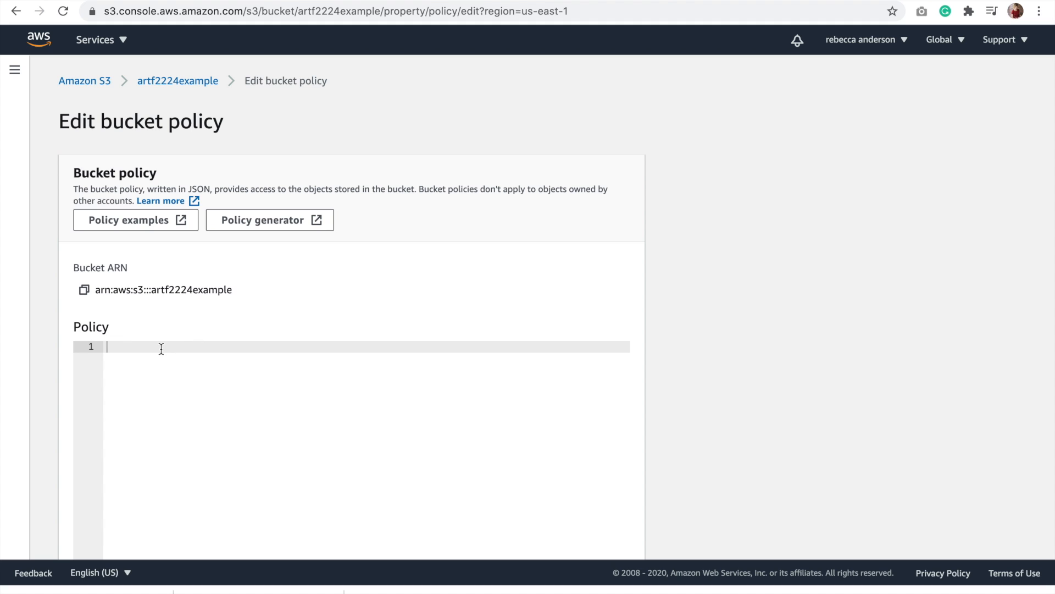
key("ctrl+v")
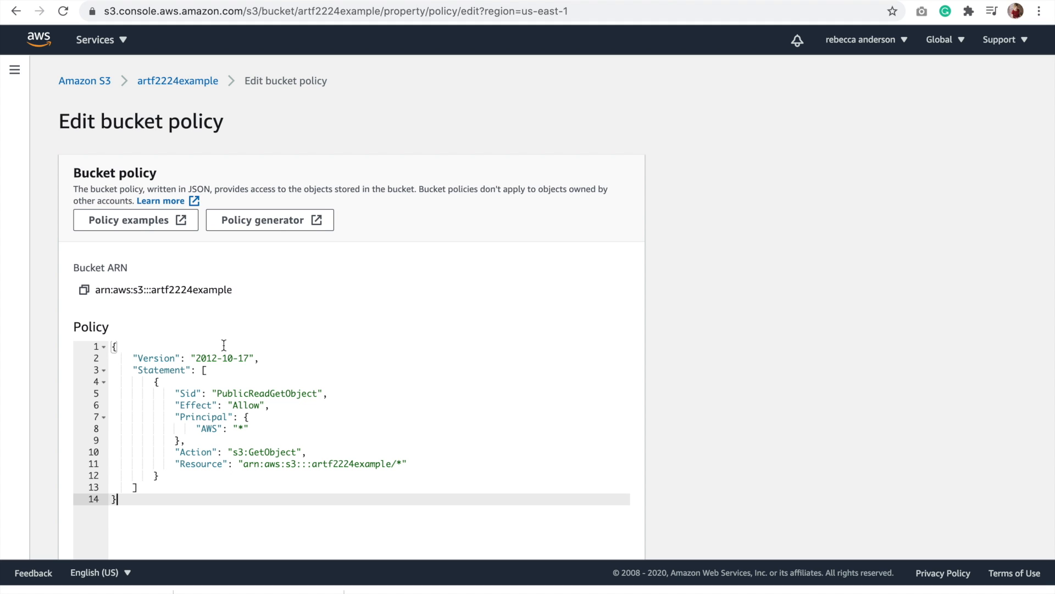
scroll(226, 351, "down", 5)
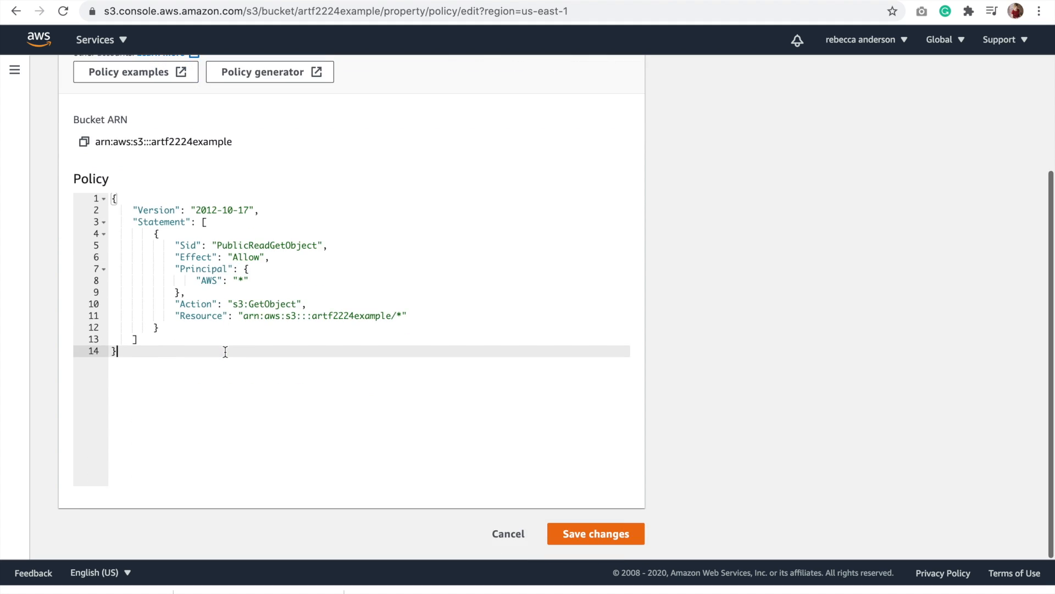
left_click(603, 534)
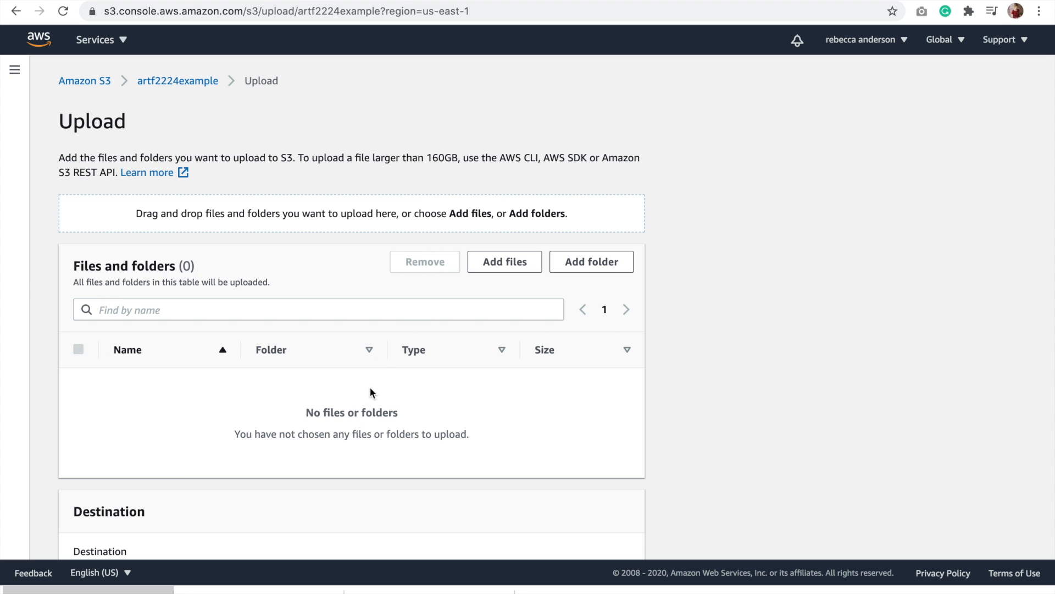
Add 404.html and pistachios.jpg from the ah_nuts folder inside Downloads' free404-gh-pages to the files to upload
left_click(500, 260)
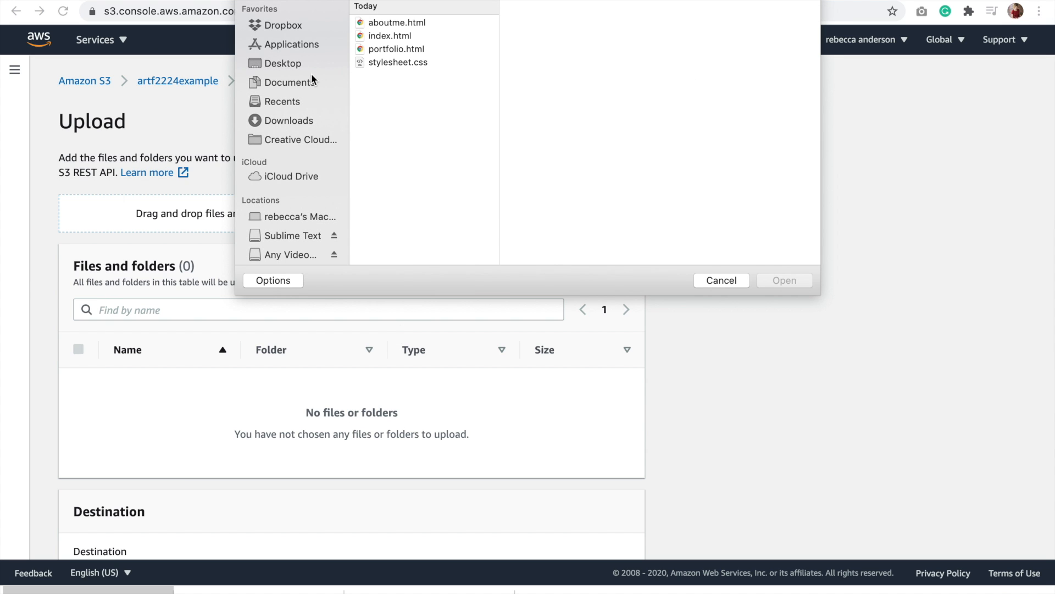
left_click(290, 122)
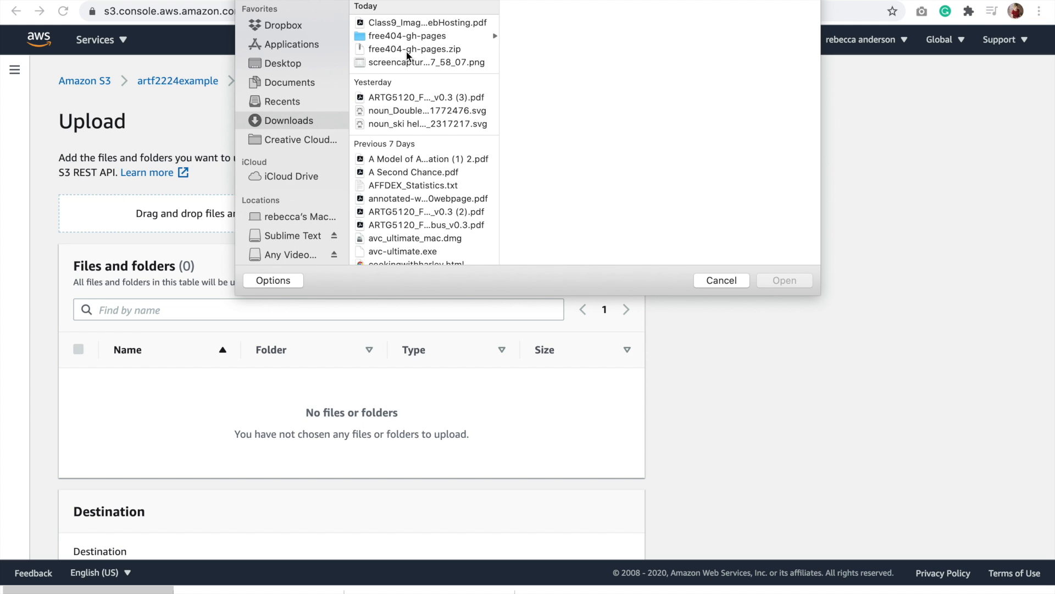
left_click(412, 37)
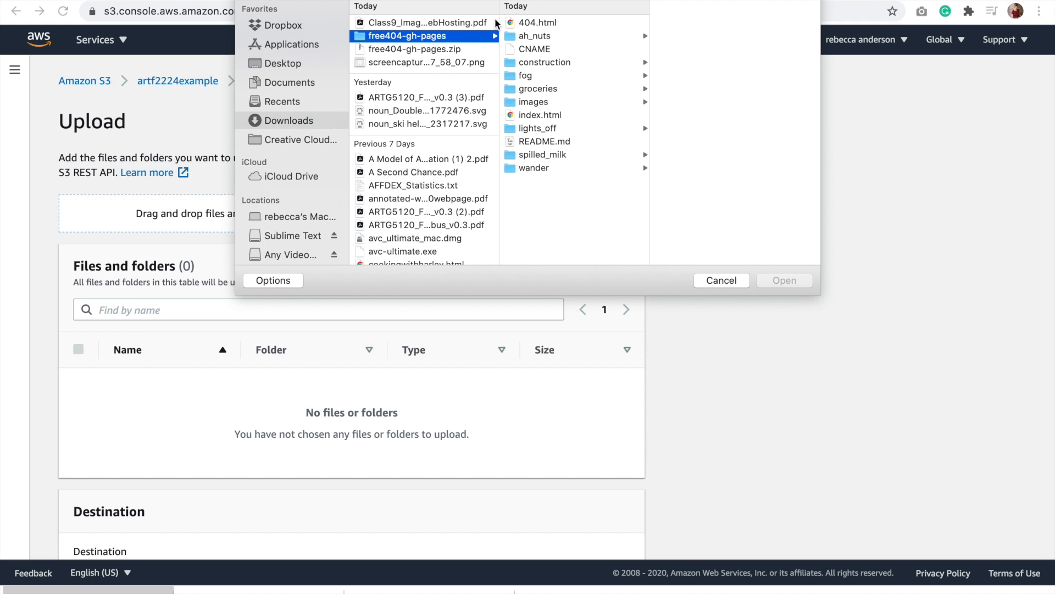
left_click(575, 23)
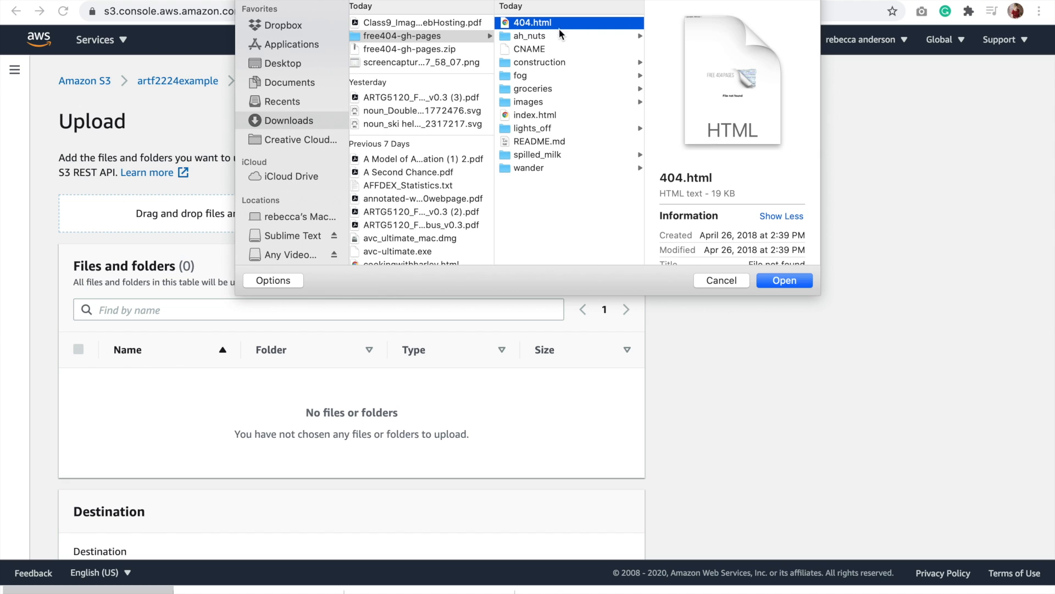
left_click(559, 31)
left_click(687, 23)
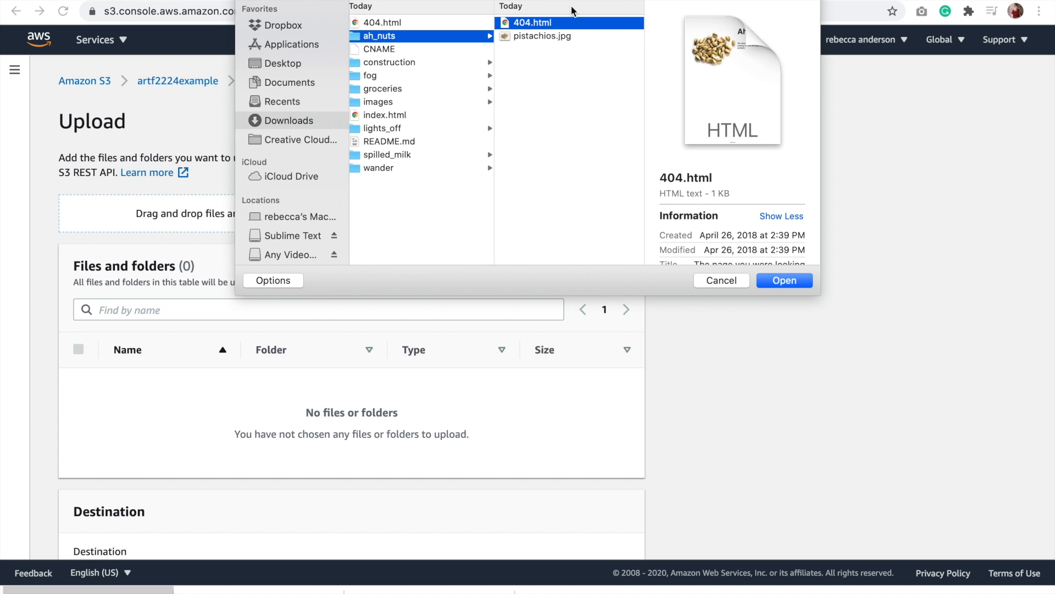
left_click(557, 36, "shift")
left_click(773, 277)
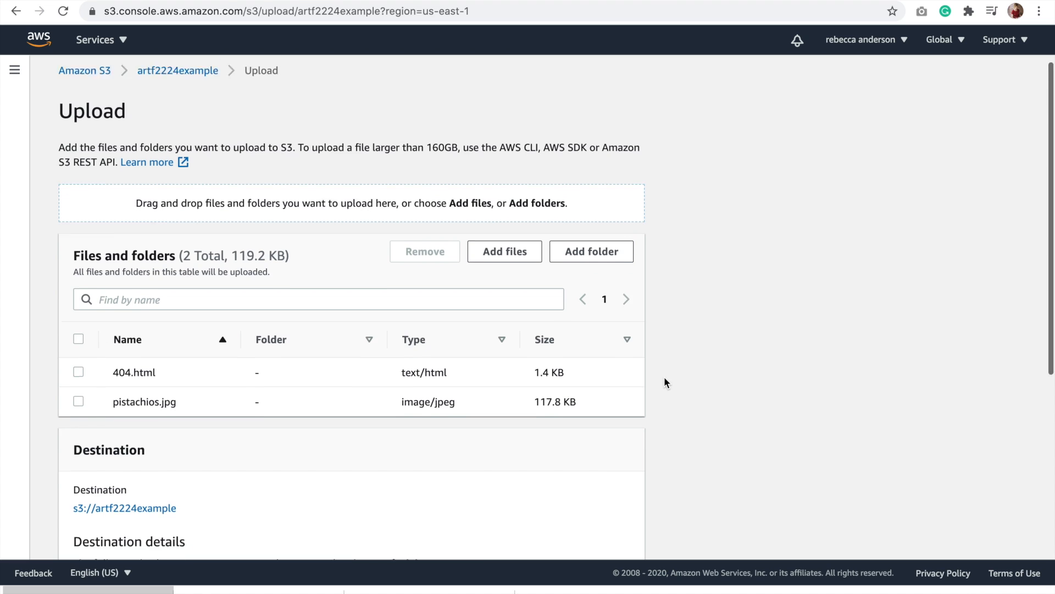
Upload 404.html and pistachios.jpg to the artf2224example bucket and check the upload status
scroll(664, 377, "down", 2)
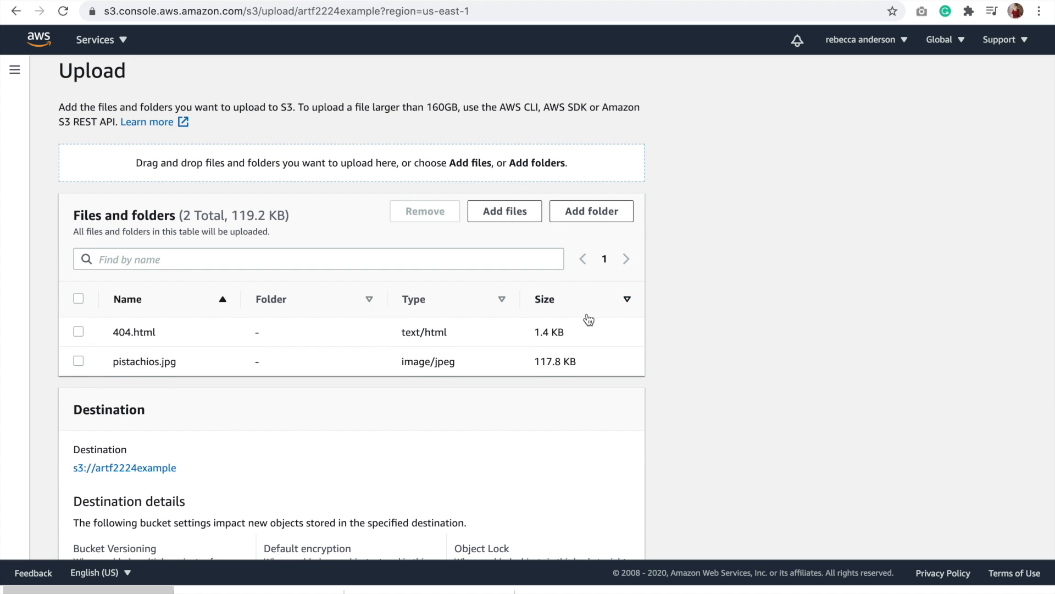
scroll(586, 320, "down", 5)
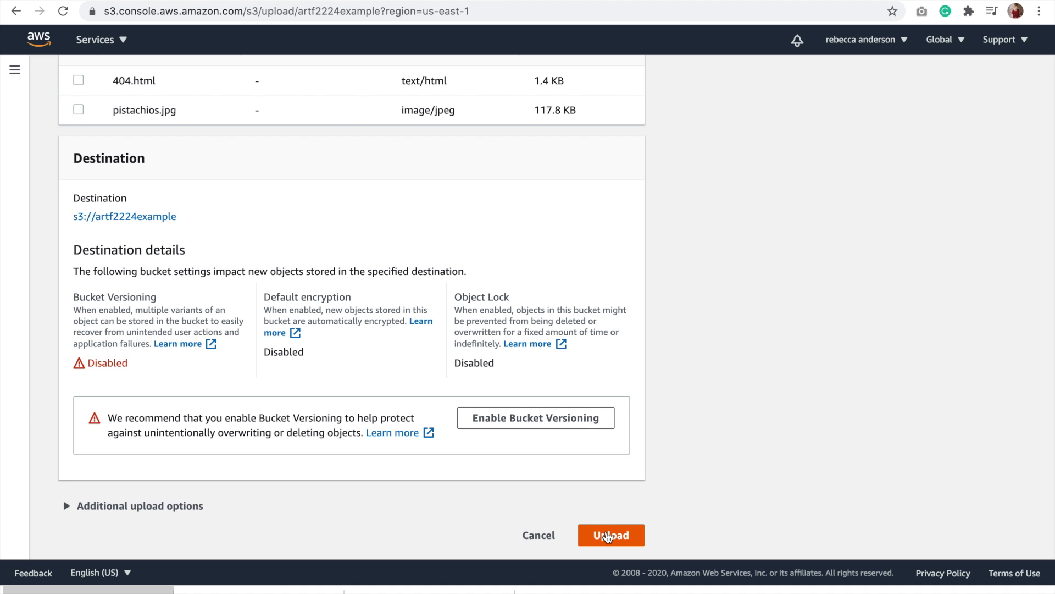
left_click(607, 536)
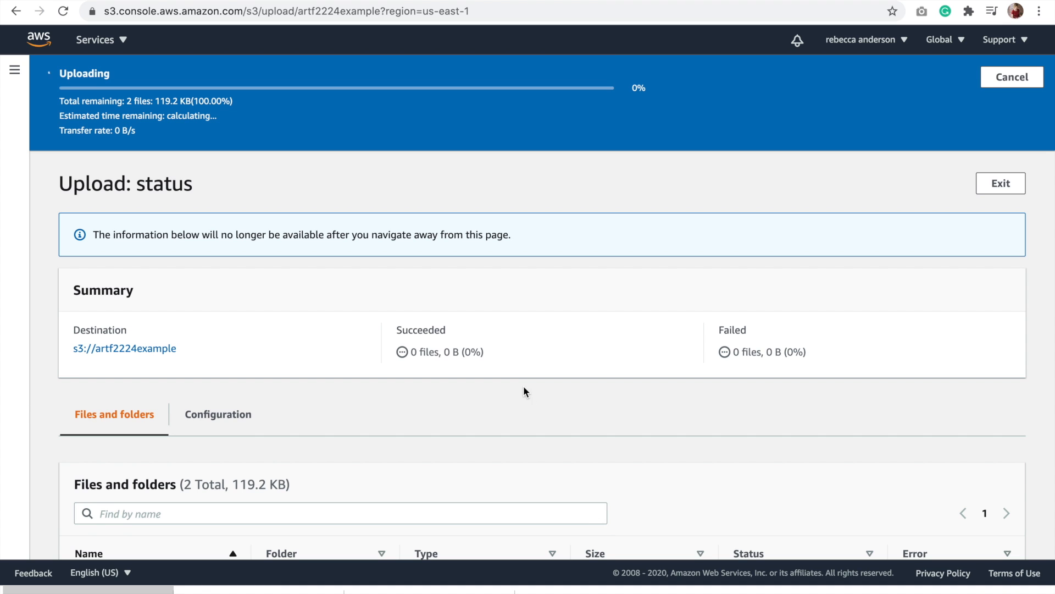
scroll(521, 407, "down", 2)
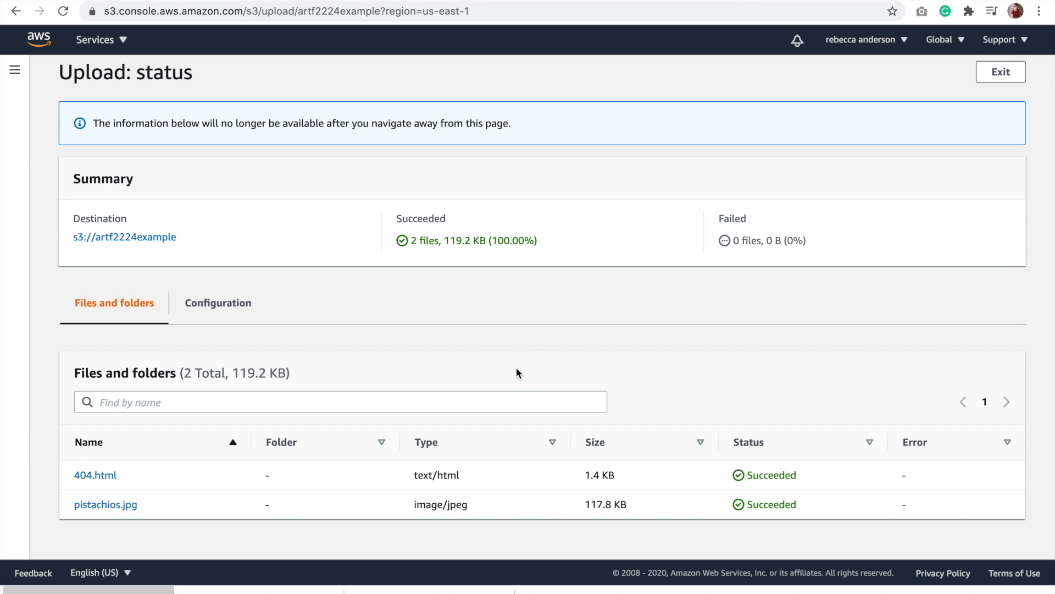
scroll(522, 331, "down", 1)
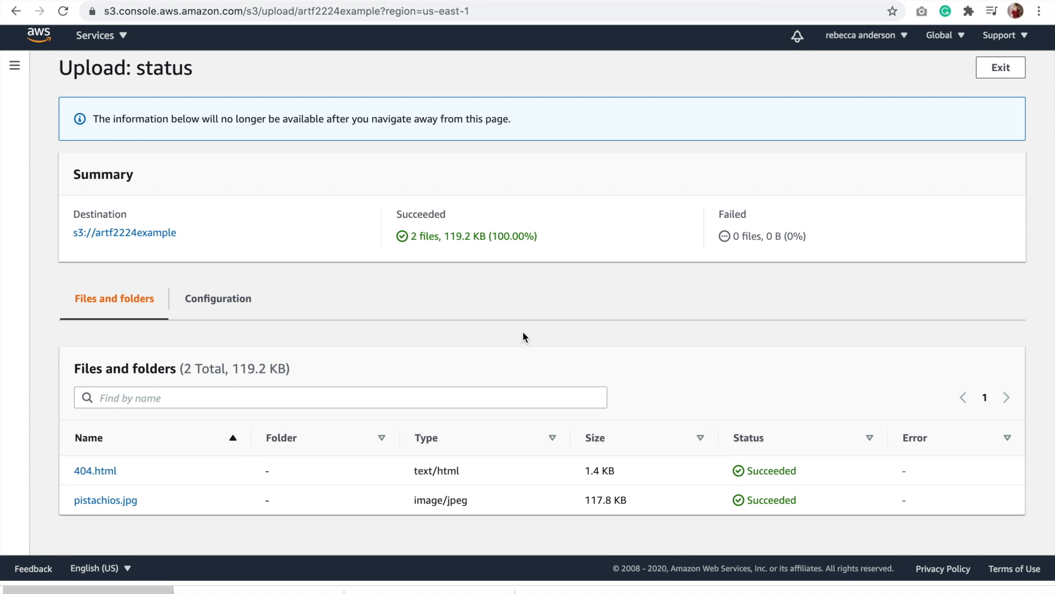
Return to the artf2224example bucket, look over its objects and open the bucket's properties
left_click(137, 233)
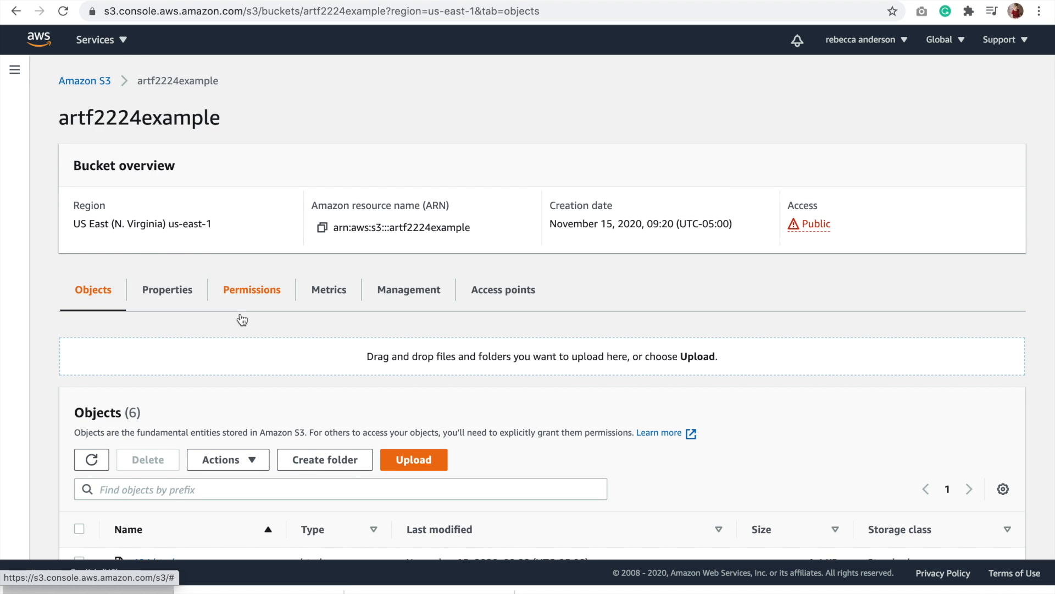
scroll(239, 346, "down", 4)
scroll(241, 349, "up", 3)
scroll(241, 349, "down", 3)
left_click(166, 94)
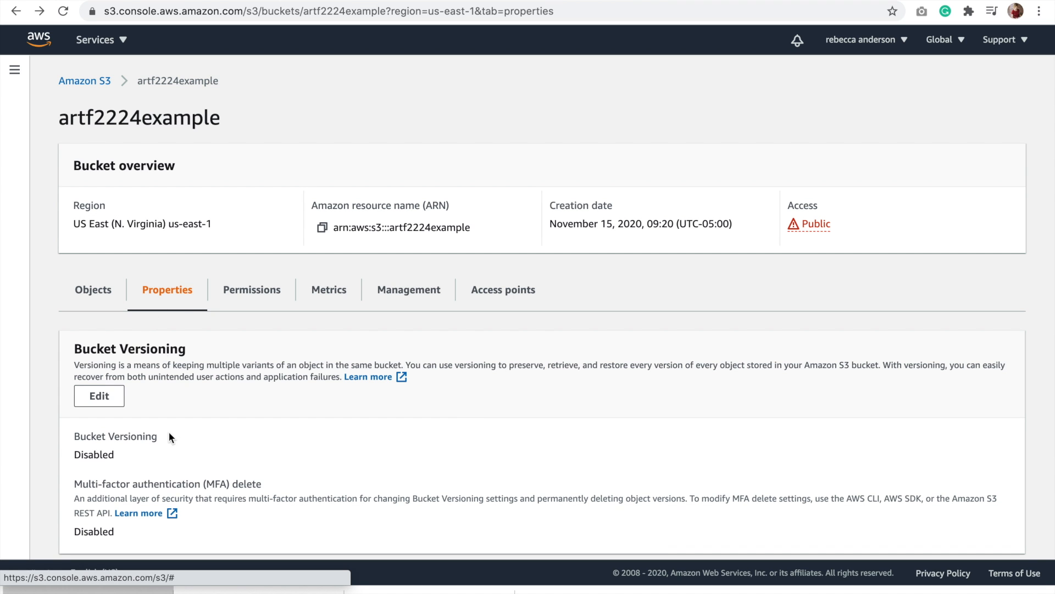
Open the static website hosting settings of the artf2224example bucket for editing and enable hosting
scroll(169, 437, "down", 10)
scroll(168, 431, "down", 10)
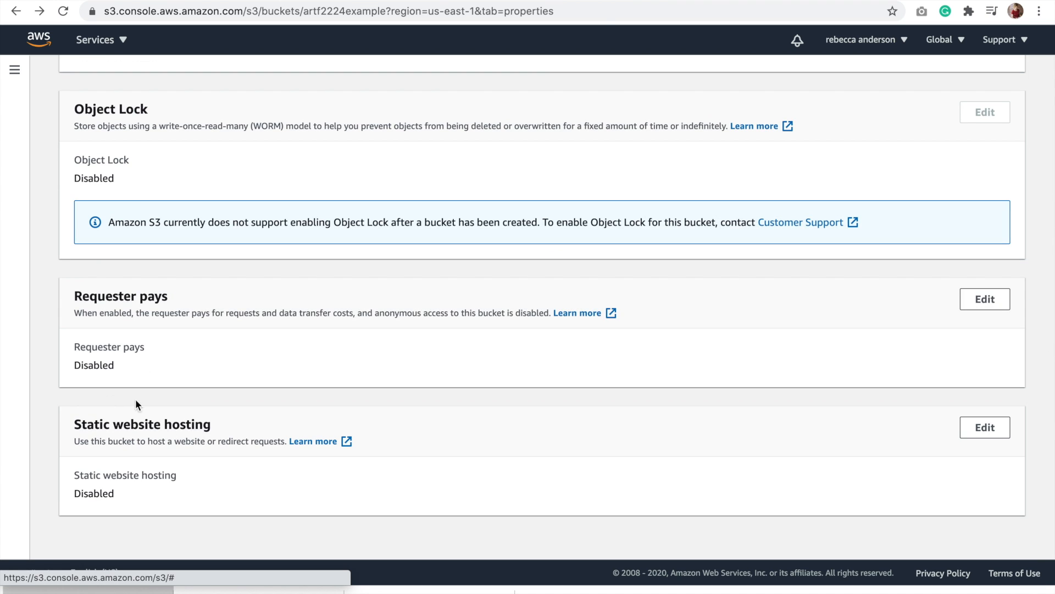
left_click_drag(278, 427, 65, 416)
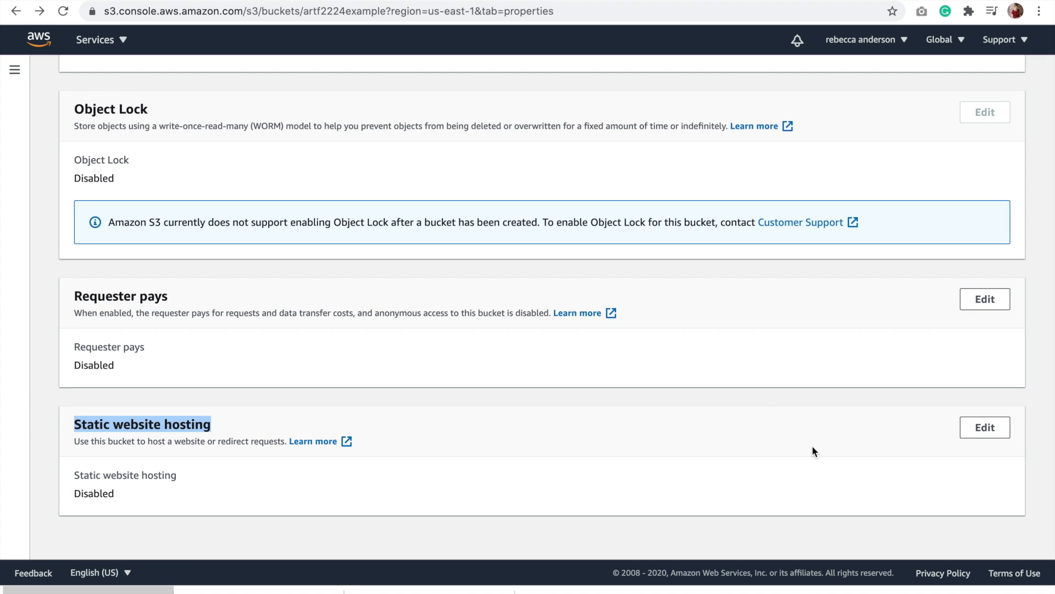
left_click(979, 428)
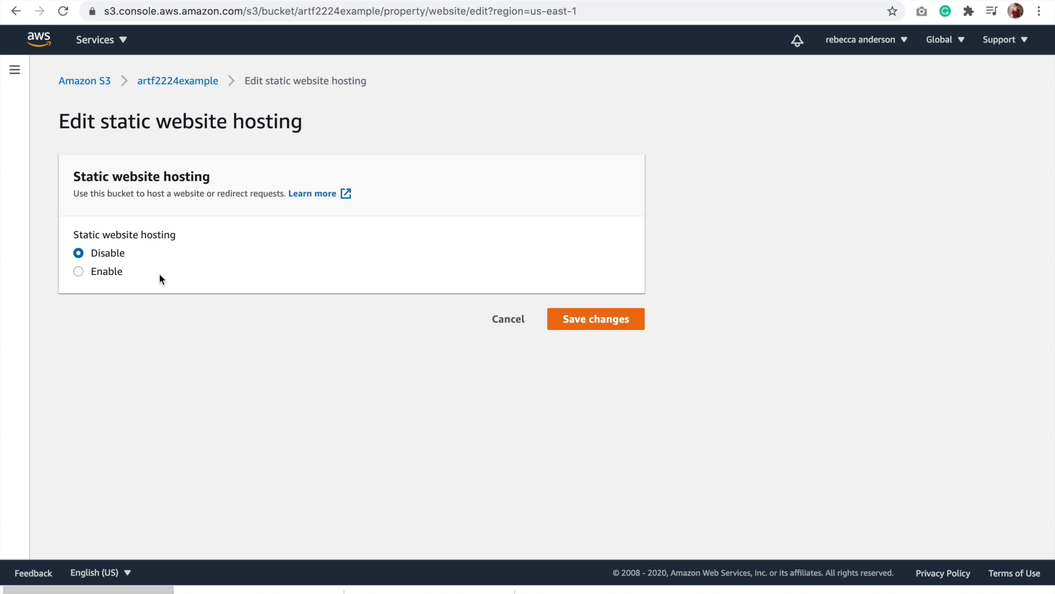
left_click(93, 279)
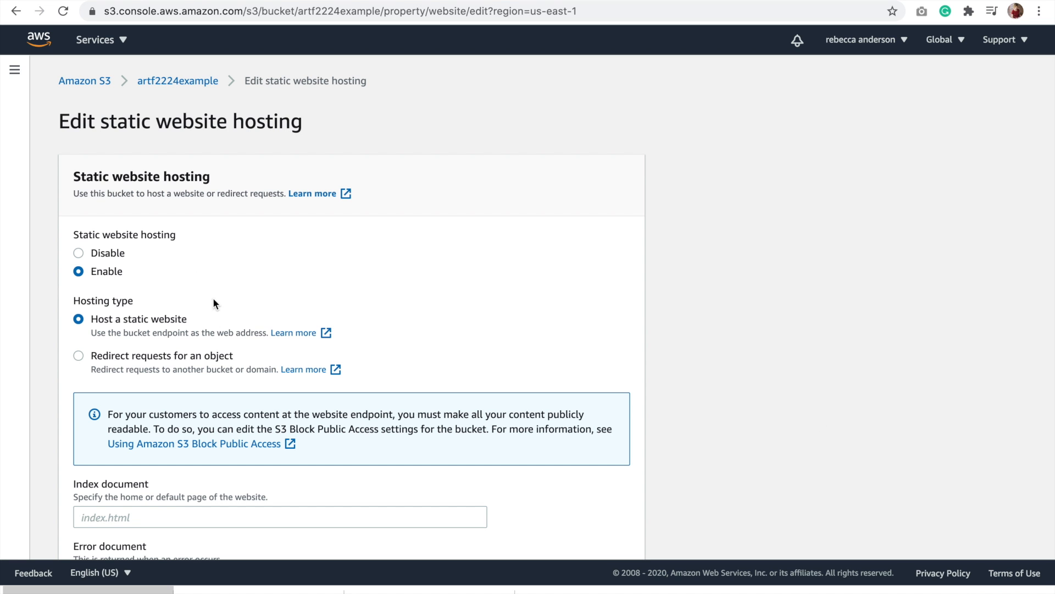
Set the index document to index.html and the error document to 404.html, and save the hosting changes
scroll(212, 287, "down", 3)
left_click(136, 374)
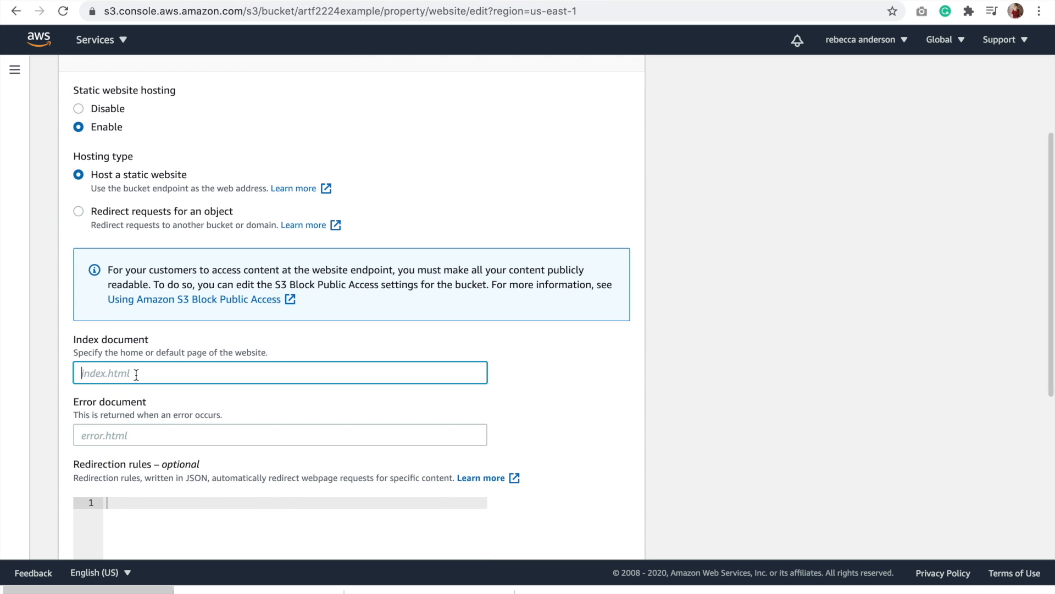
type("inde")
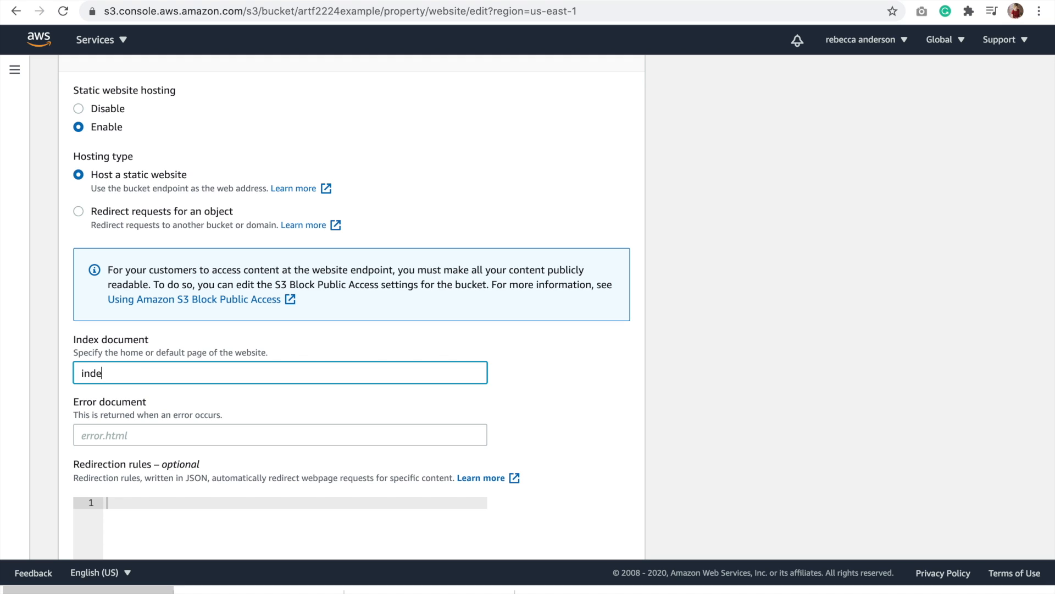
type("x.html")
left_click(95, 436)
type("404")
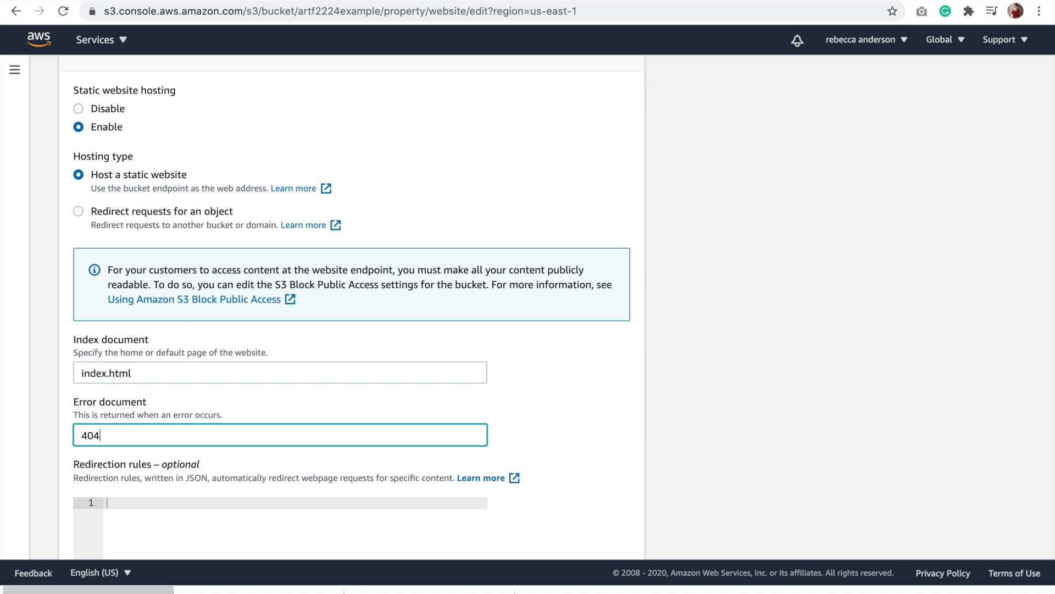
type(".html")
scroll(351, 308, "down", 5)
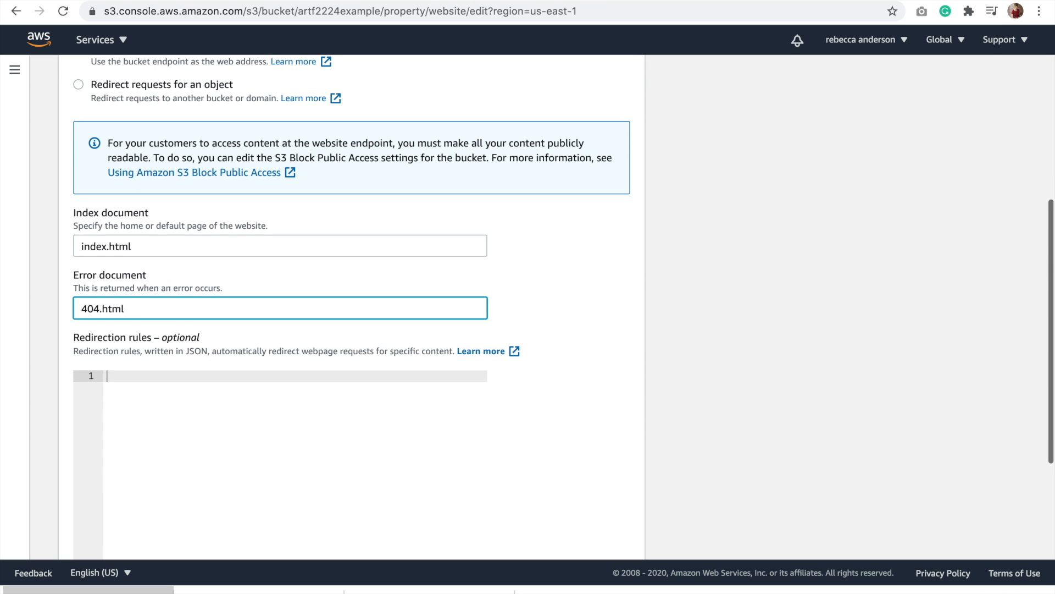
left_click(595, 535)
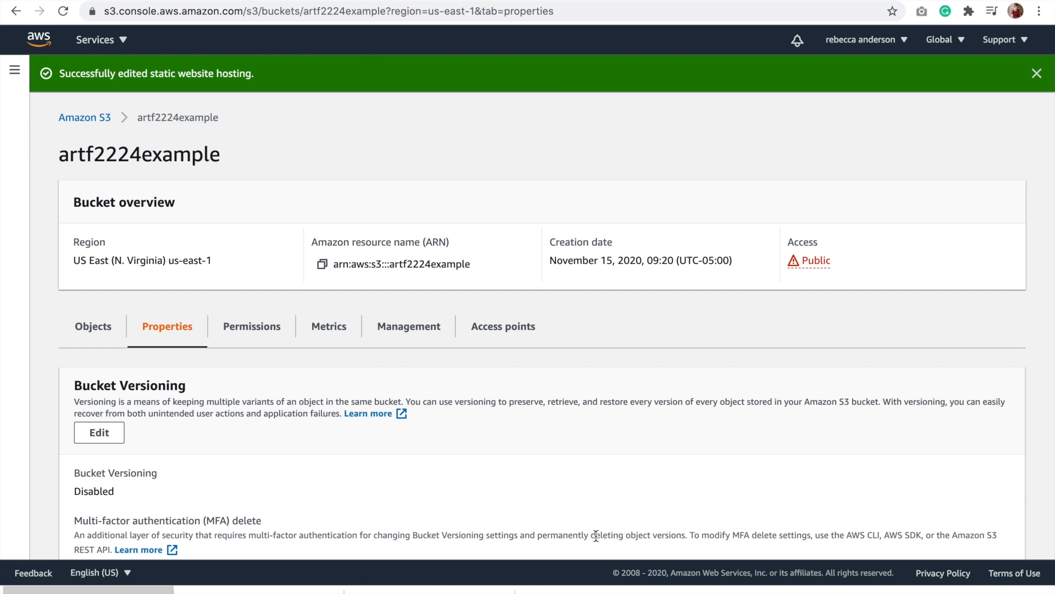
Open the bucket's website endpoint from its static website hosting properties and check the site's Portfolio, About Me and Home links
scroll(296, 532, "down", 3)
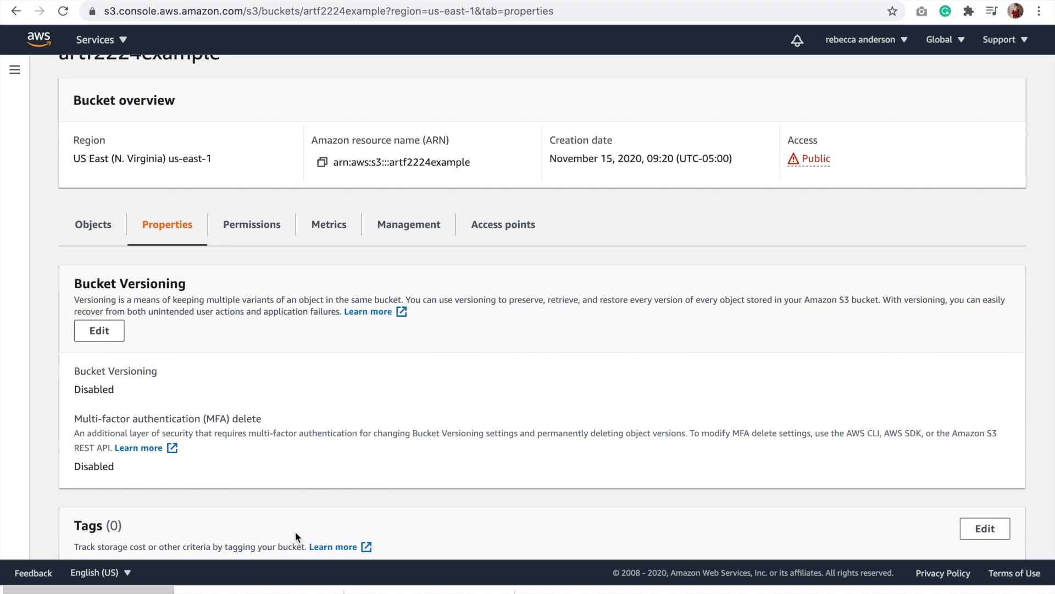
scroll(295, 532, "down", 20)
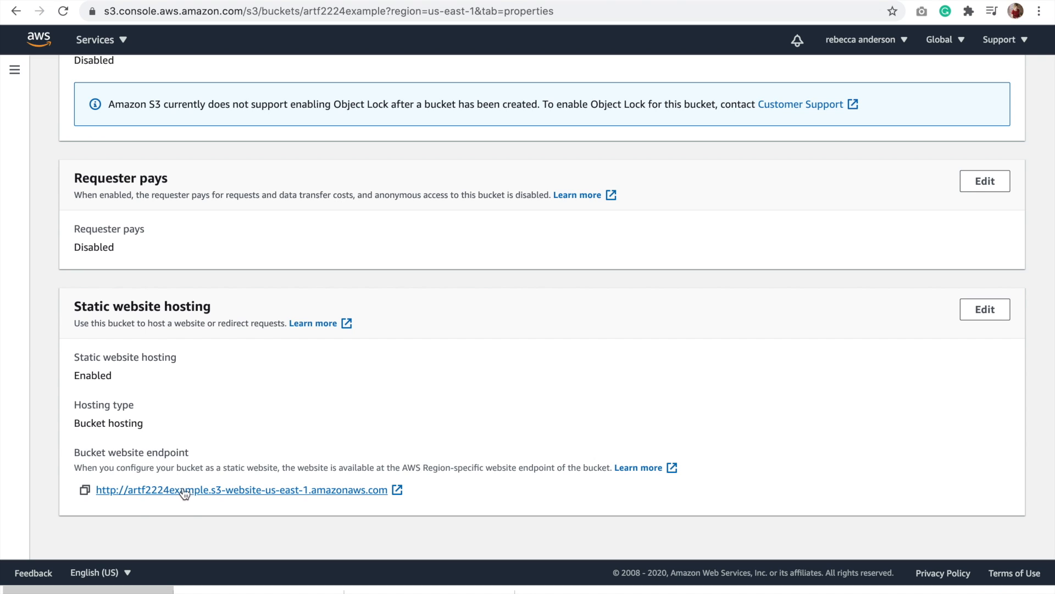
left_click(154, 492)
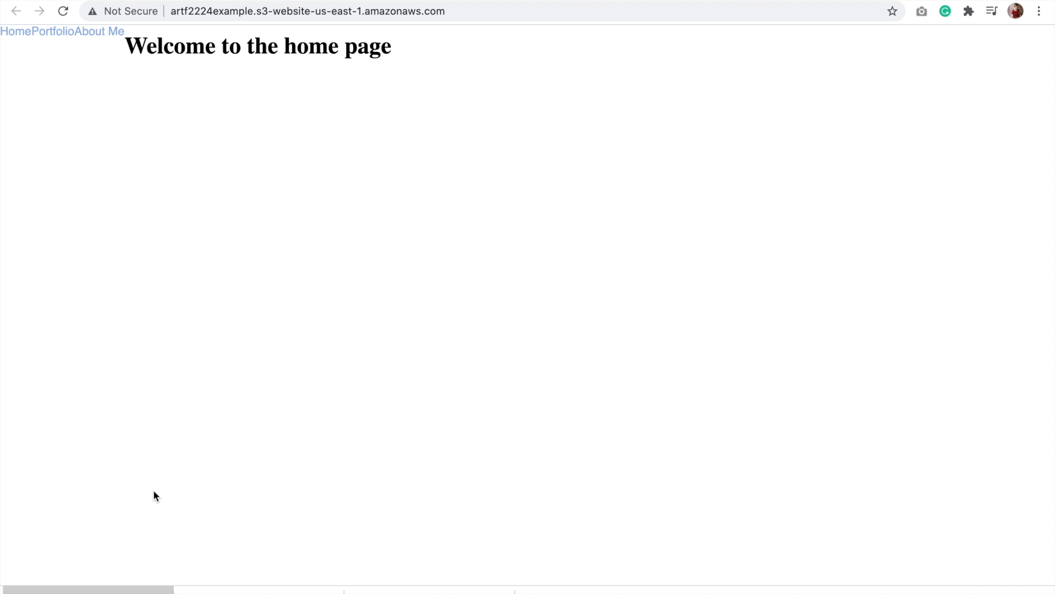
left_click(54, 35)
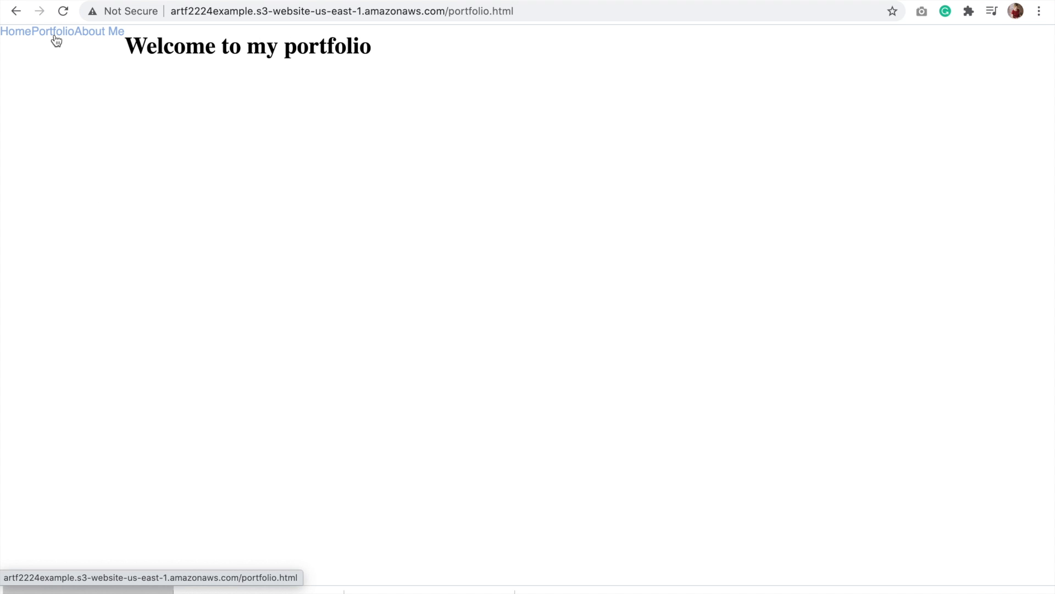
left_click(101, 34)
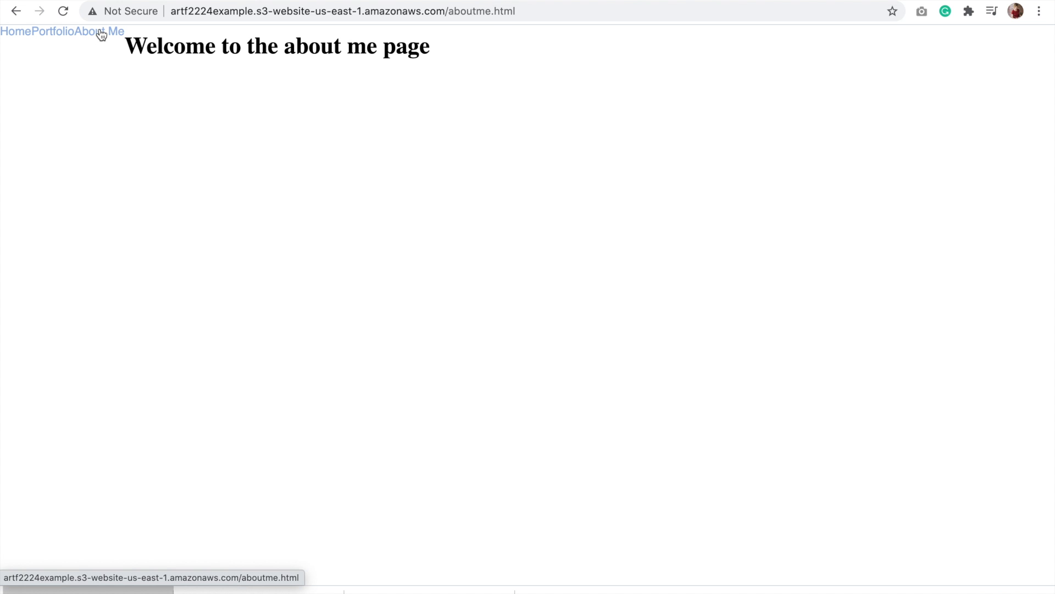
left_click(18, 39)
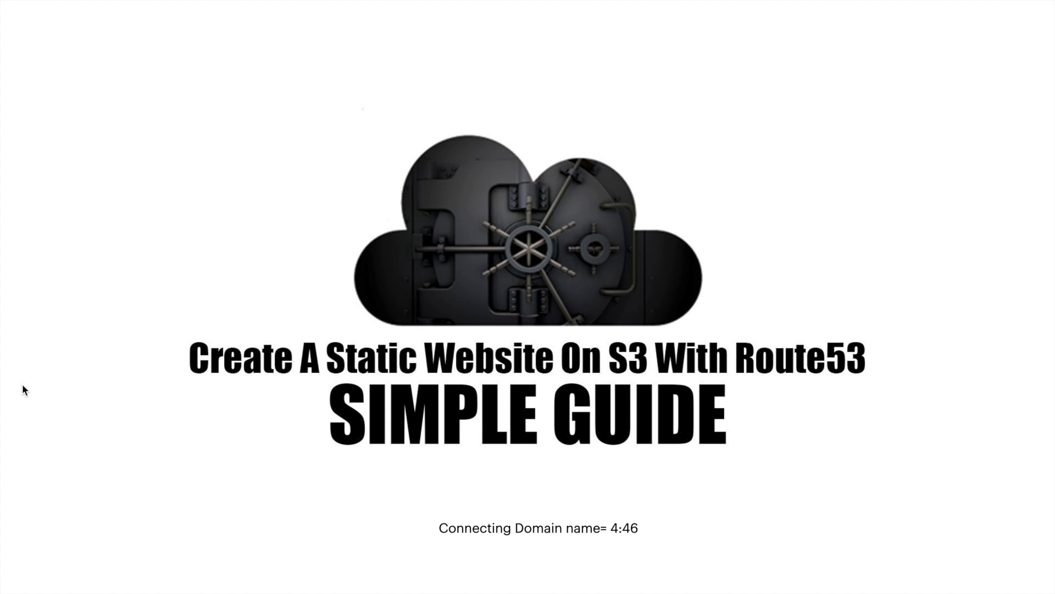
Play the embedded video about S3 static websites with Route53 and skip ahead to about 4:49
left_click(537, 293)
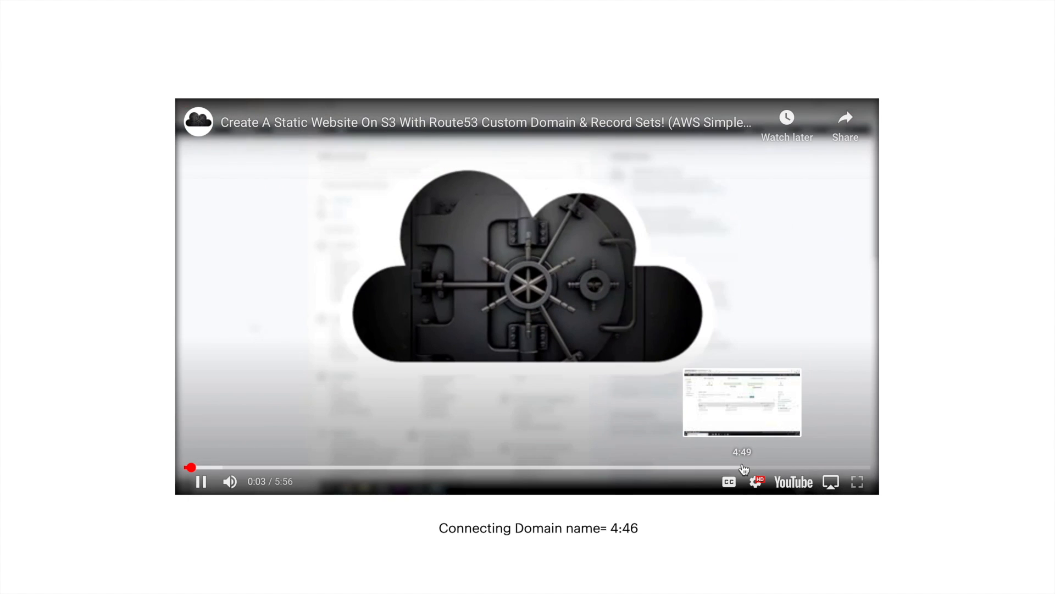
left_click(743, 467)
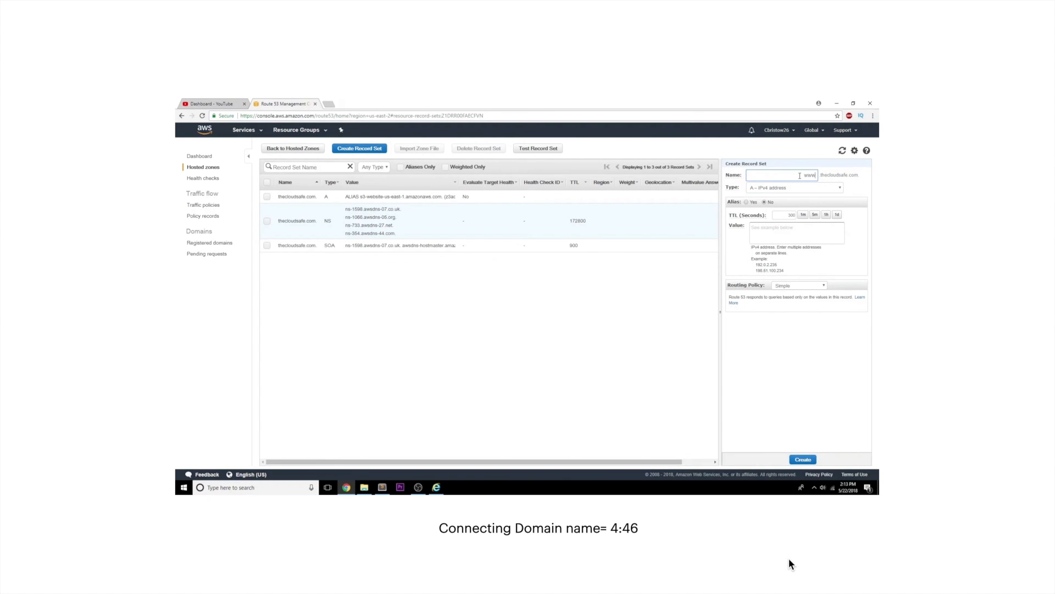
left_click(755, 203)
left_click(786, 215)
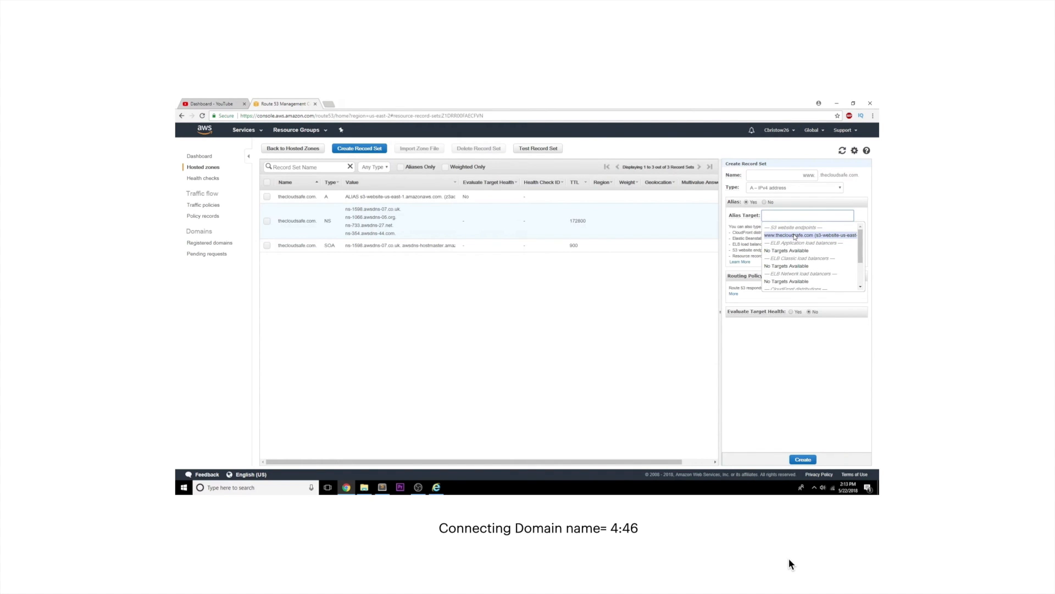
left_click(795, 236)
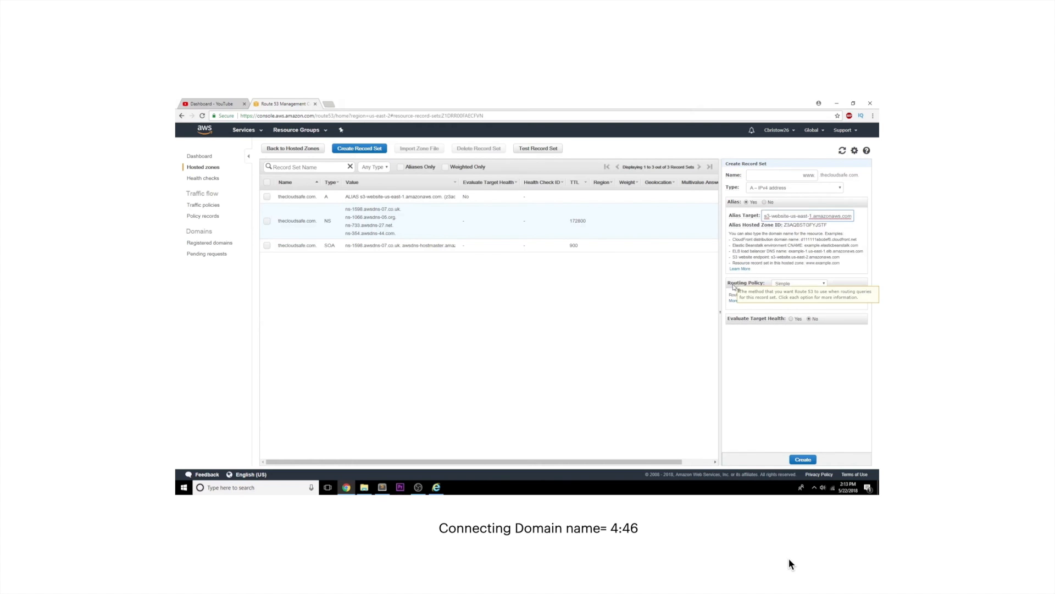
mouse_move(759, 324)
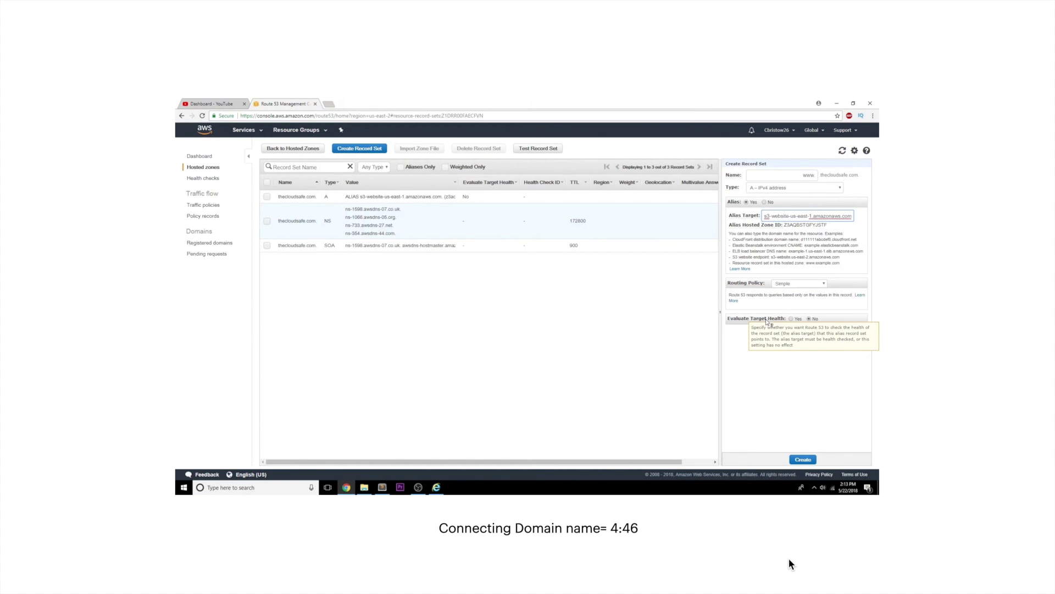
left_click(803, 460)
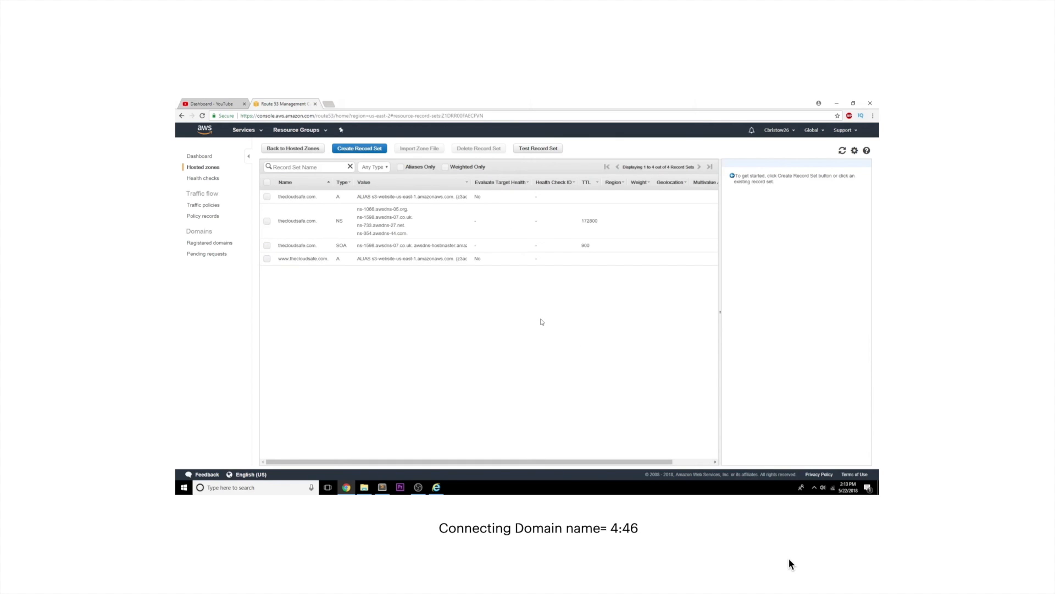
left_click(418, 487)
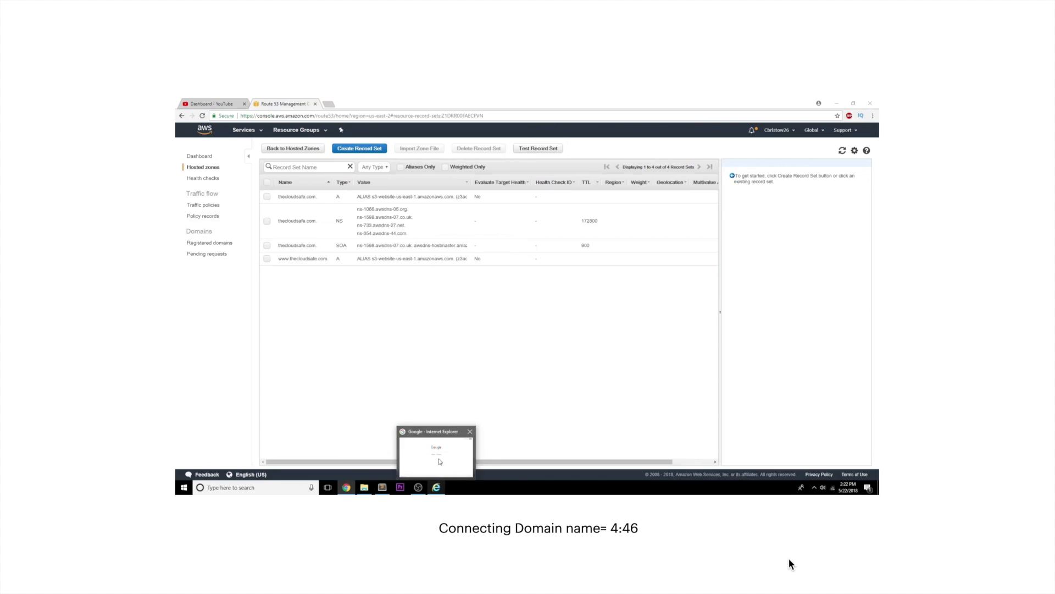
left_click(434, 488)
left_click(309, 112)
type("w")
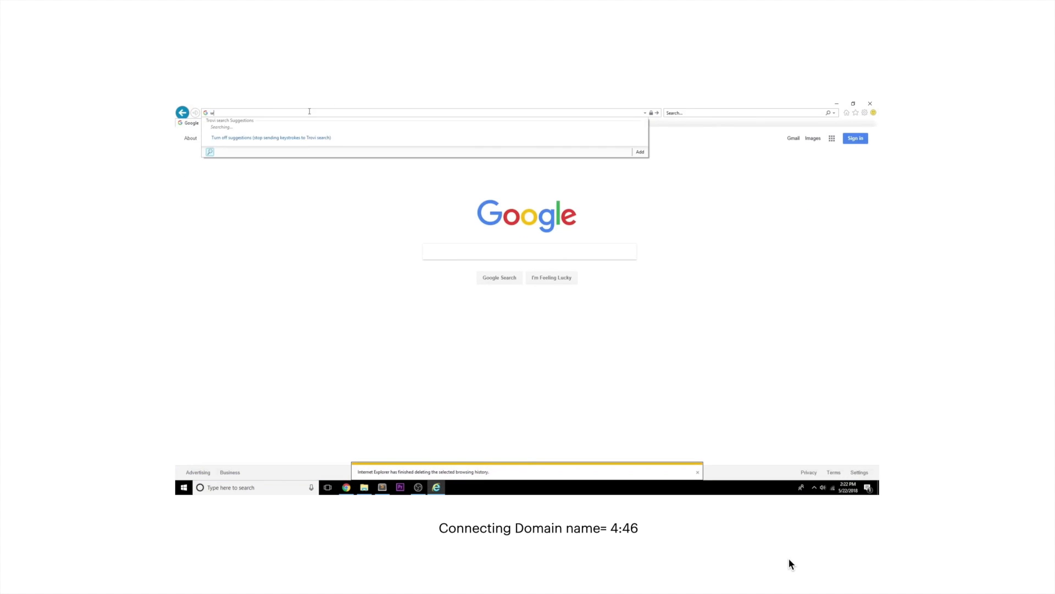
type("ww.thecloudsafe.com")
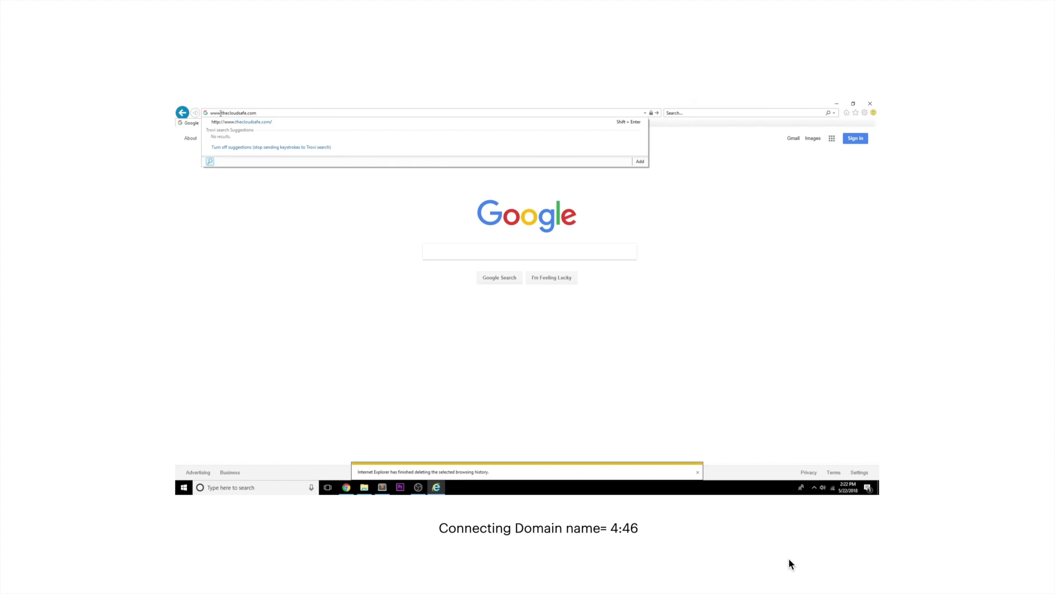
key("Return")
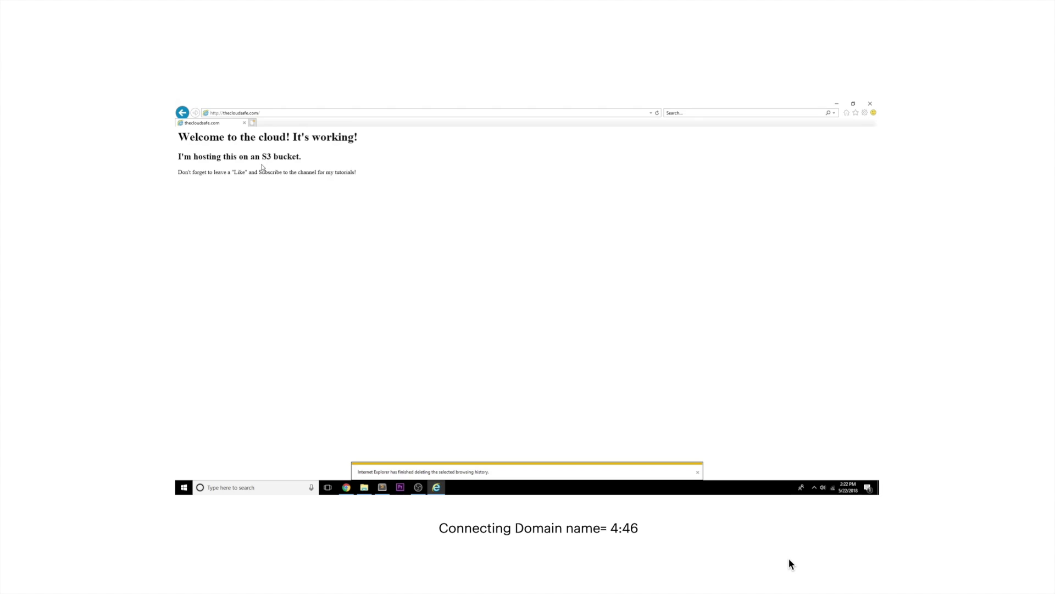
left_click(870, 103)
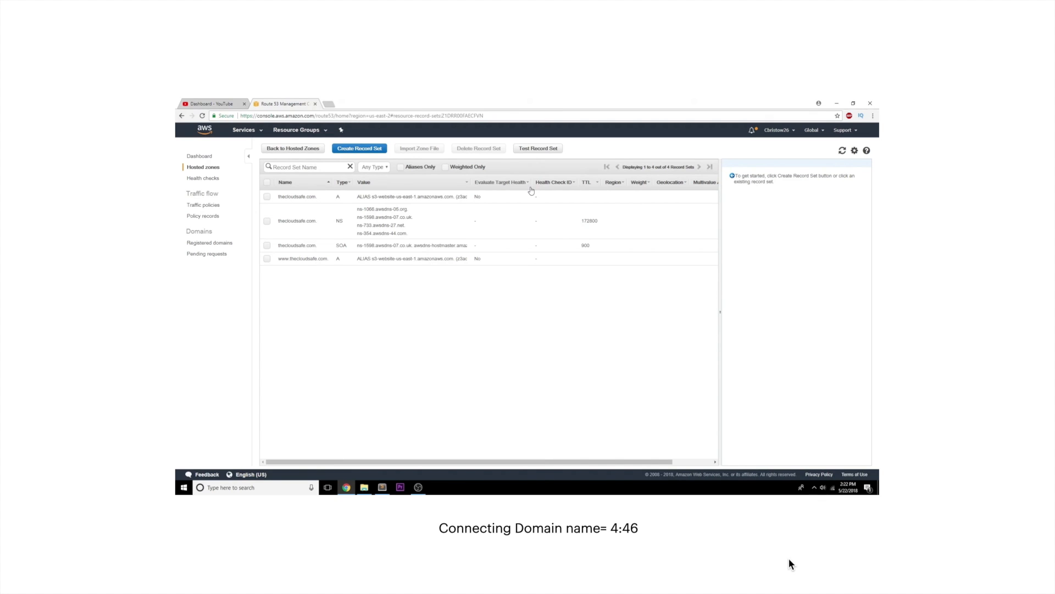
Pause the embedded domain connection video near its end
mouse_move(201, 484)
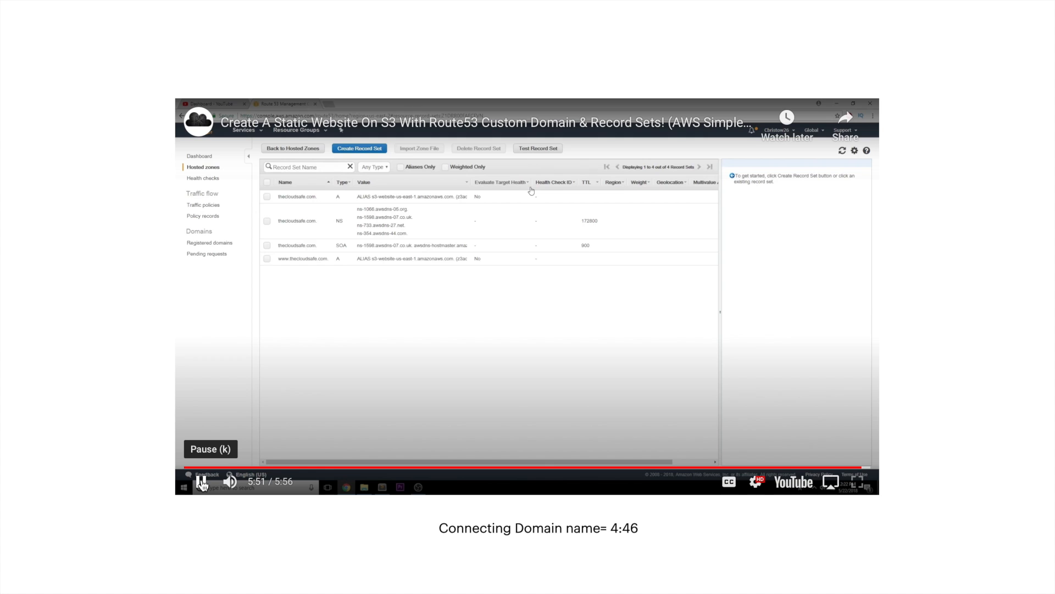
left_click(201, 483)
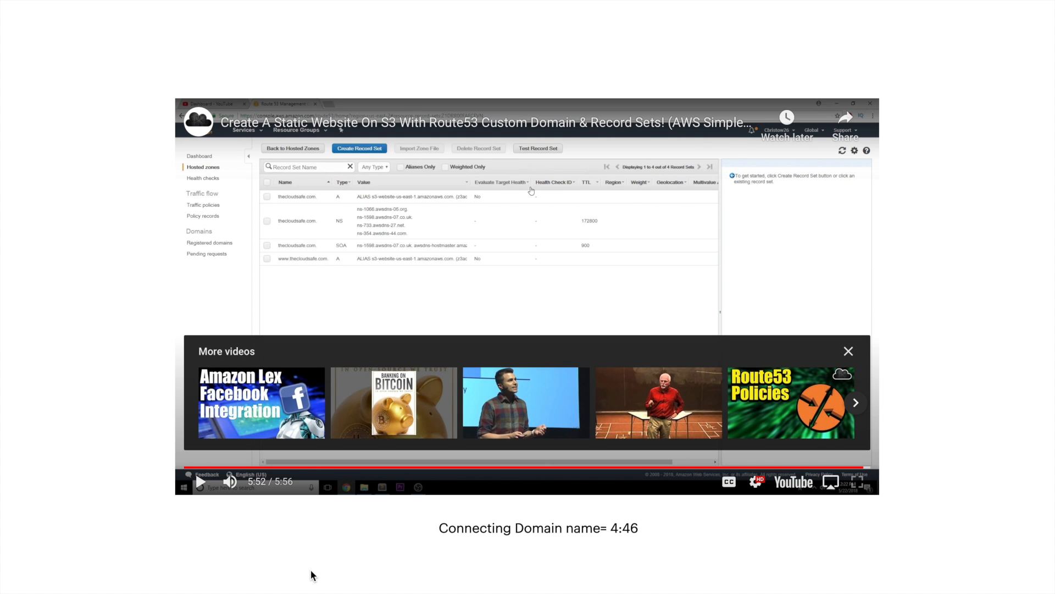